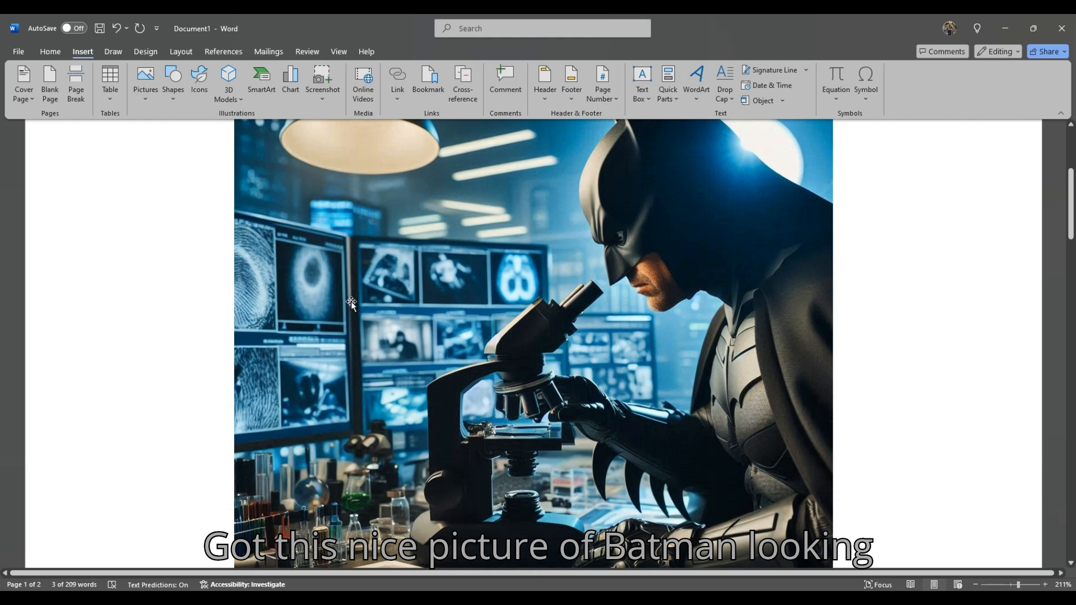
# - Read the document's research question comparing Batman's crime-solving time with the GCPD timeline, including the sentence about the collected data
pyautogui.scroll(-5, 350, 303)
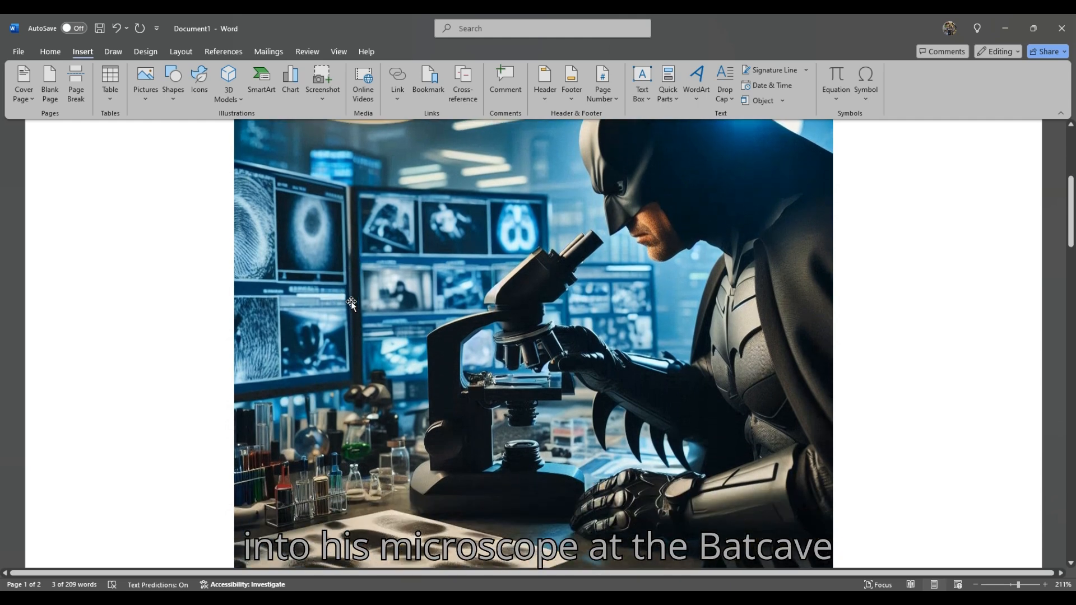
pyautogui.scroll(-5, 350, 301)
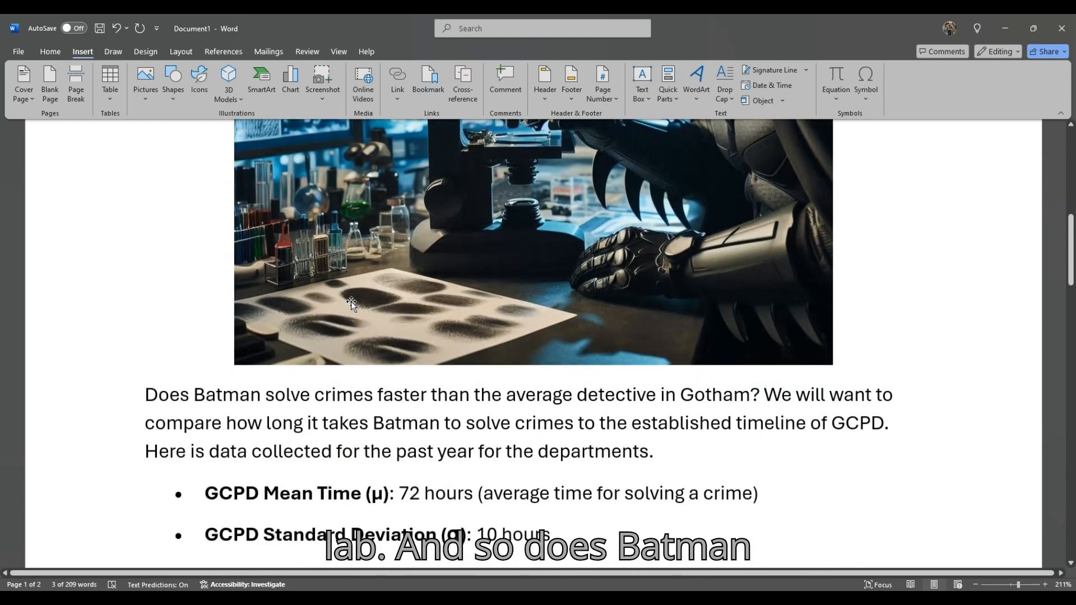
pyautogui.moveTo(145, 336); pyautogui.dragTo(536, 337)
pyautogui.moveTo(618, 343); pyautogui.dragTo(891, 371)
pyautogui.click(890, 370)
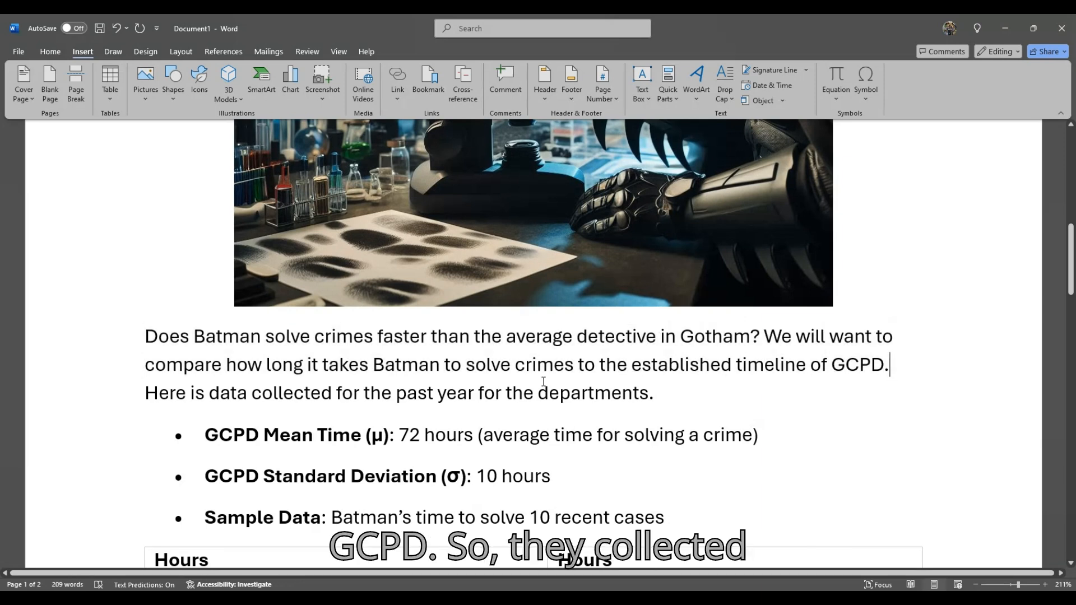
pyautogui.moveTo(152, 392); pyautogui.dragTo(664, 409)
pyautogui.click(664, 409)
pyautogui.scroll(-2, 242, 323)
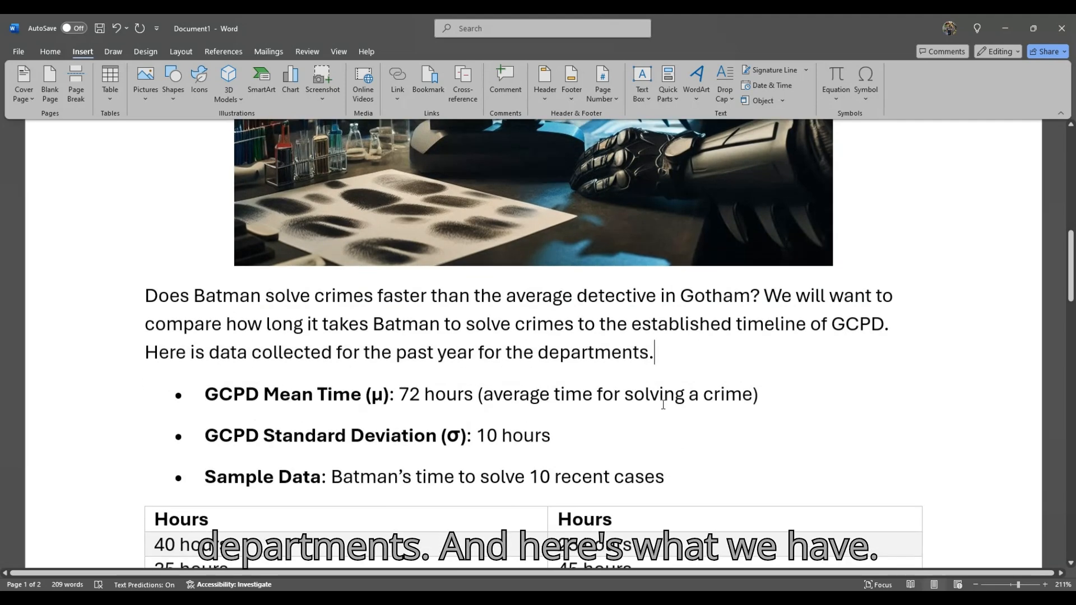
# - Review the bullets for GCPD mean time, GCPD standard deviation and sample data, along with the hours table
pyautogui.moveTo(205, 324); pyautogui.dragTo(488, 331)
pyautogui.click(488, 332)
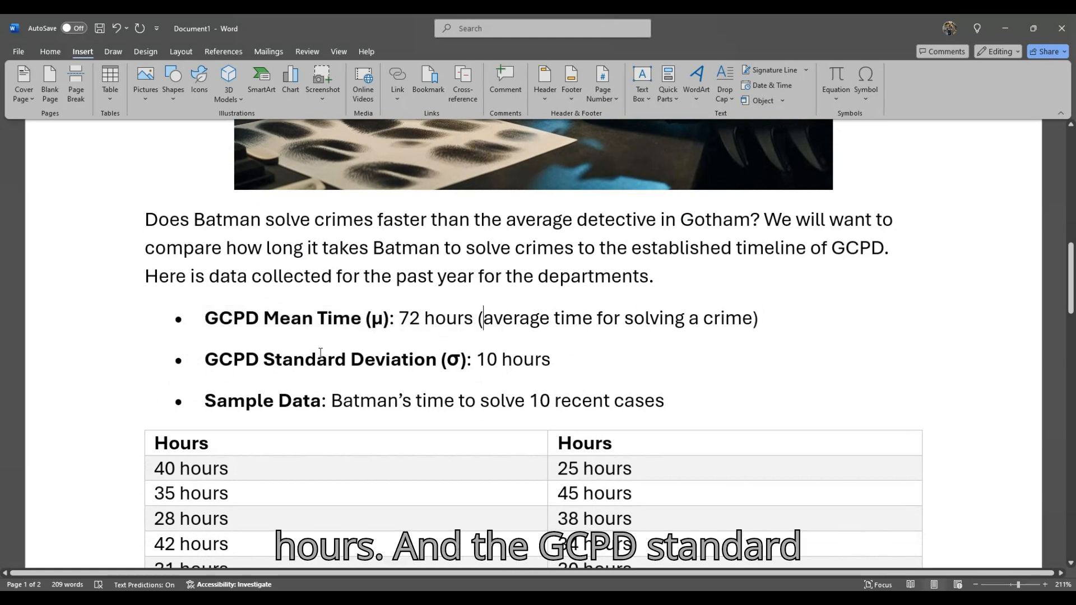
pyautogui.moveTo(201, 359); pyautogui.dragTo(553, 364)
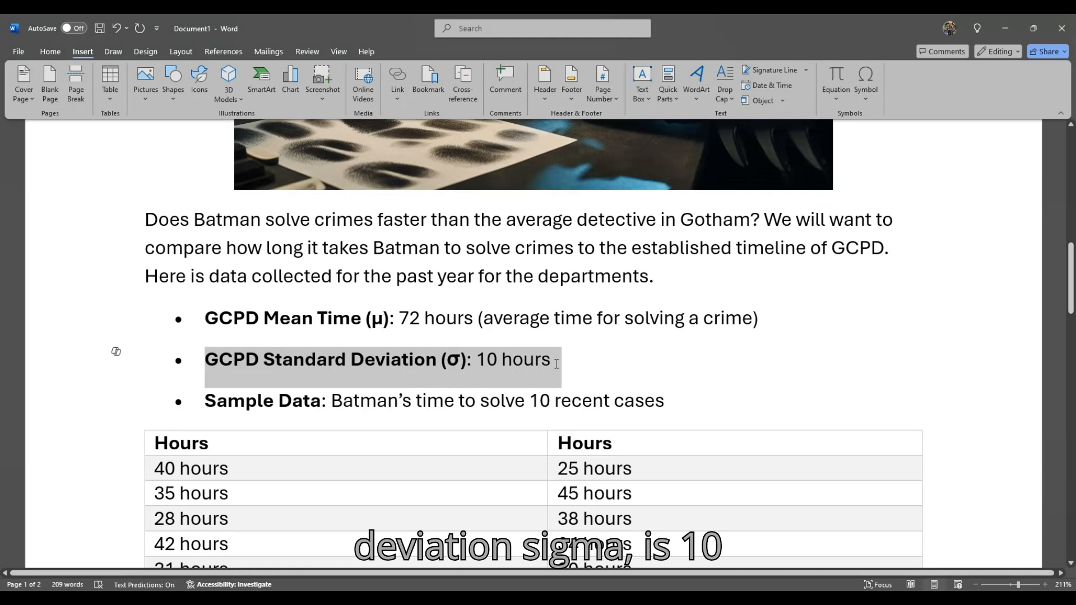
pyautogui.click(557, 363)
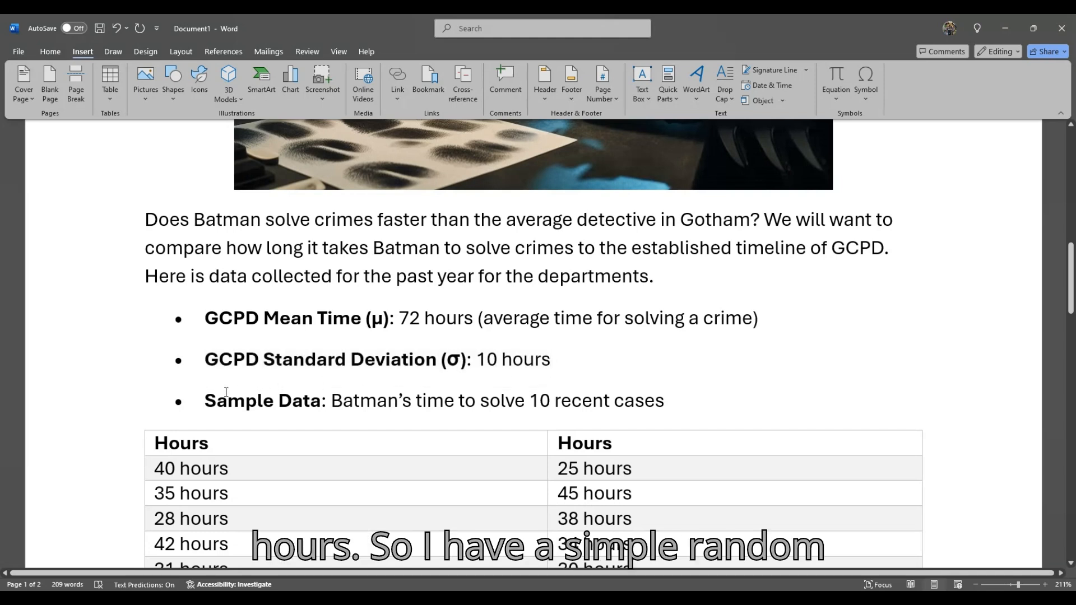
pyautogui.moveTo(206, 399); pyautogui.dragTo(629, 402)
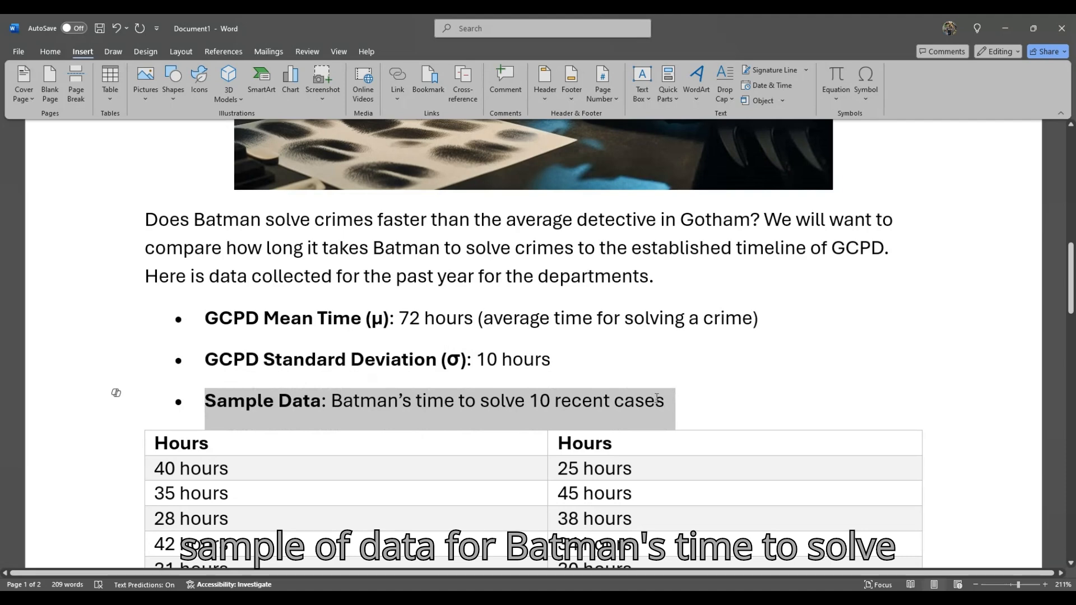
pyautogui.scroll(-2, 560, 392)
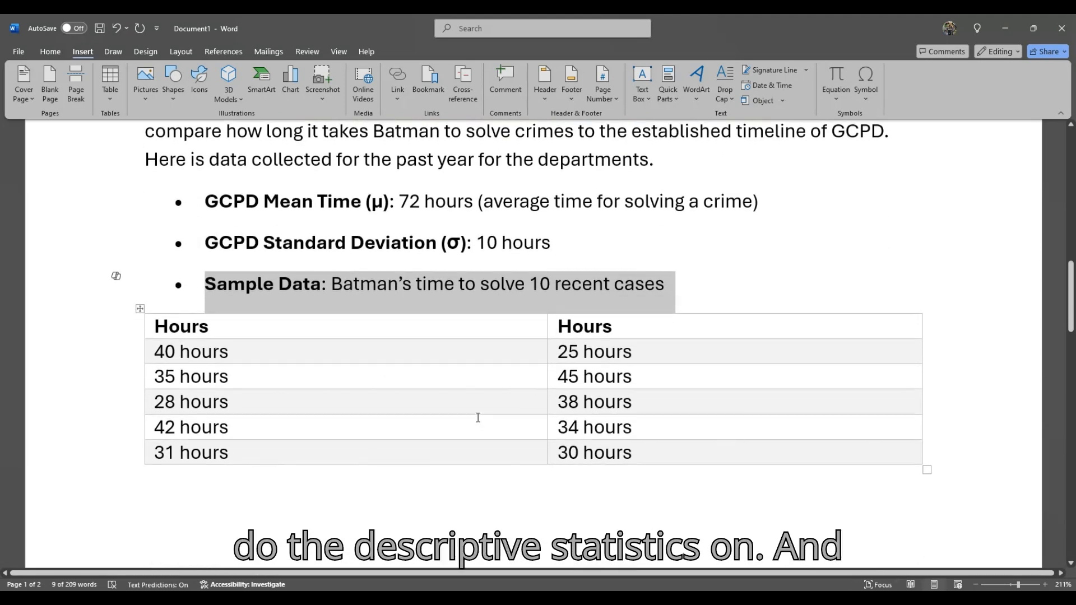
# - Read the second page's note on sample size, population normality and whether the test can continue
pyautogui.scroll(-8, 478, 418)
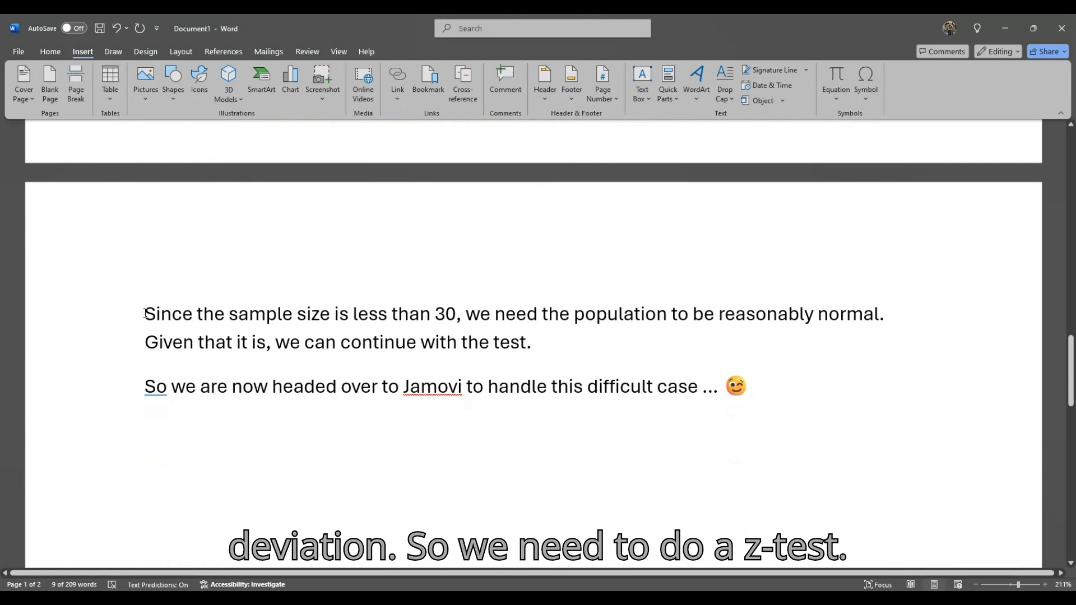
pyautogui.moveTo(145, 313); pyautogui.dragTo(874, 328)
pyautogui.click(874, 328)
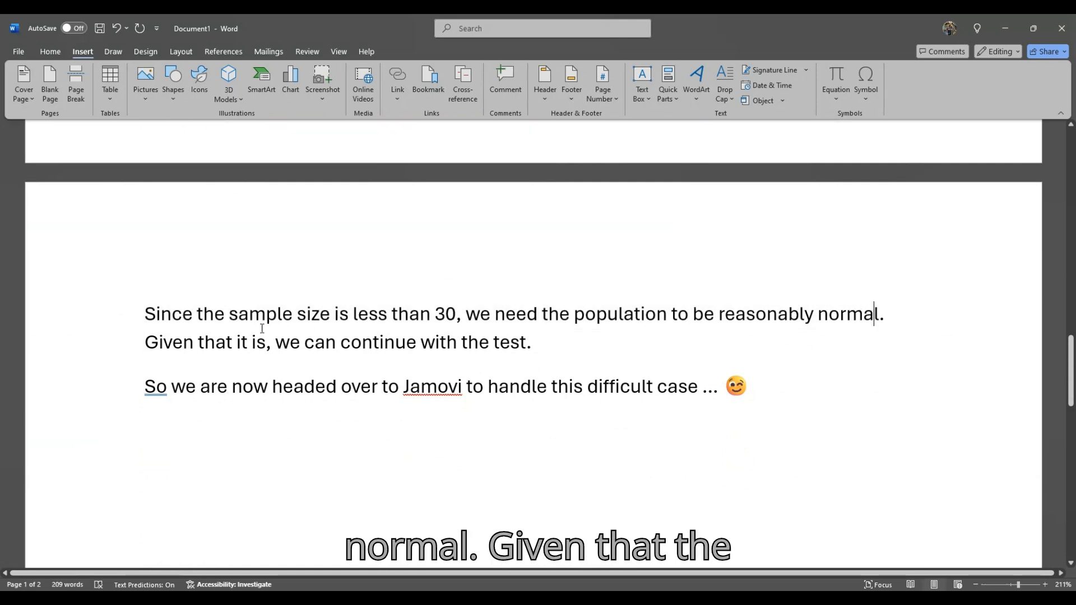
pyautogui.moveTo(145, 343); pyautogui.dragTo(279, 344)
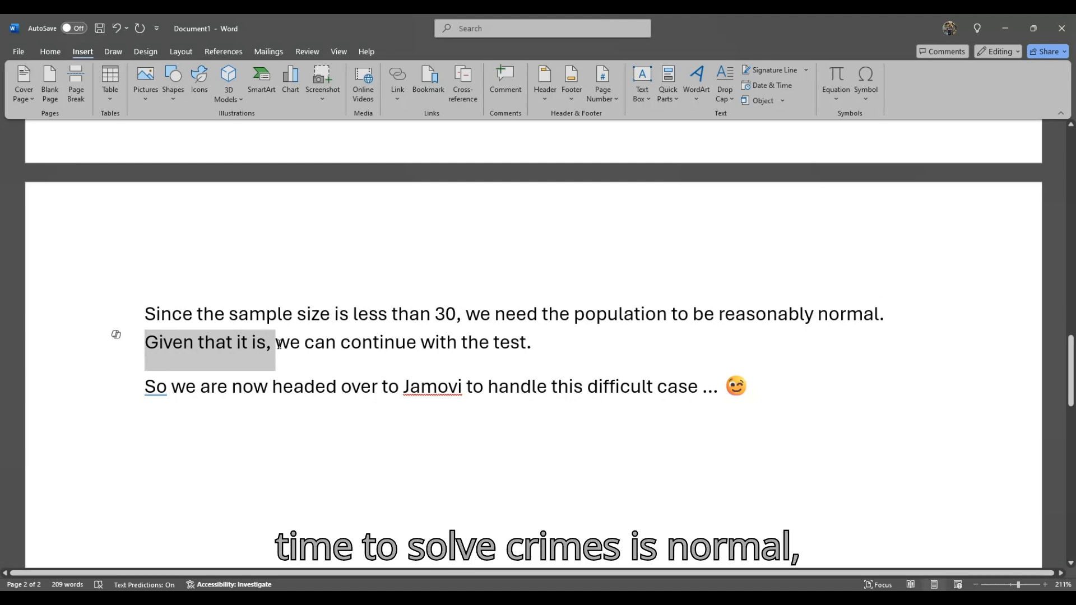
pyautogui.moveTo(279, 344); pyautogui.dragTo(556, 353)
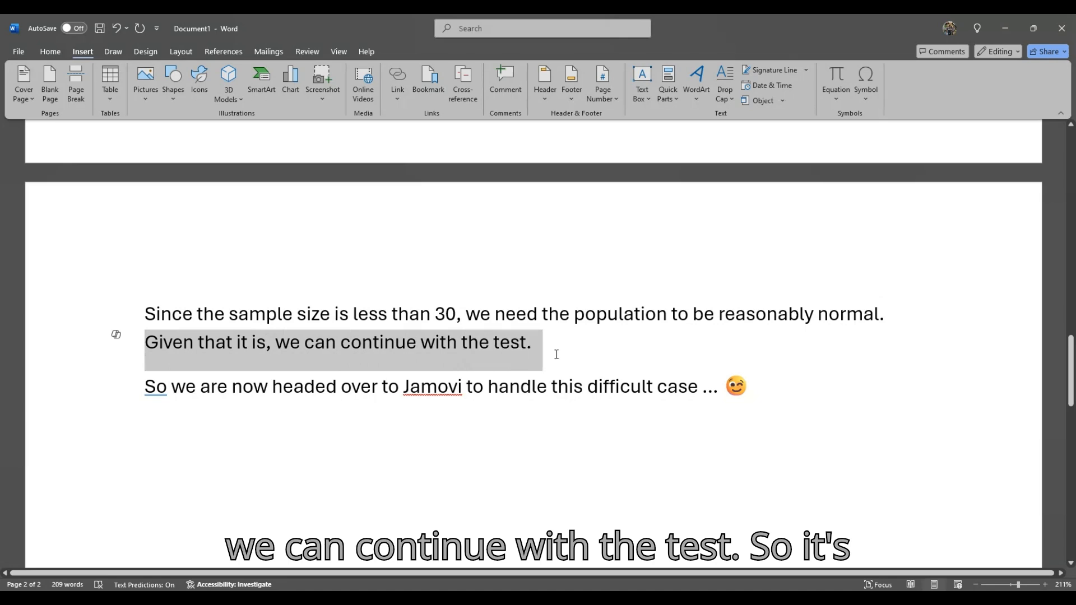
pyautogui.click(557, 355)
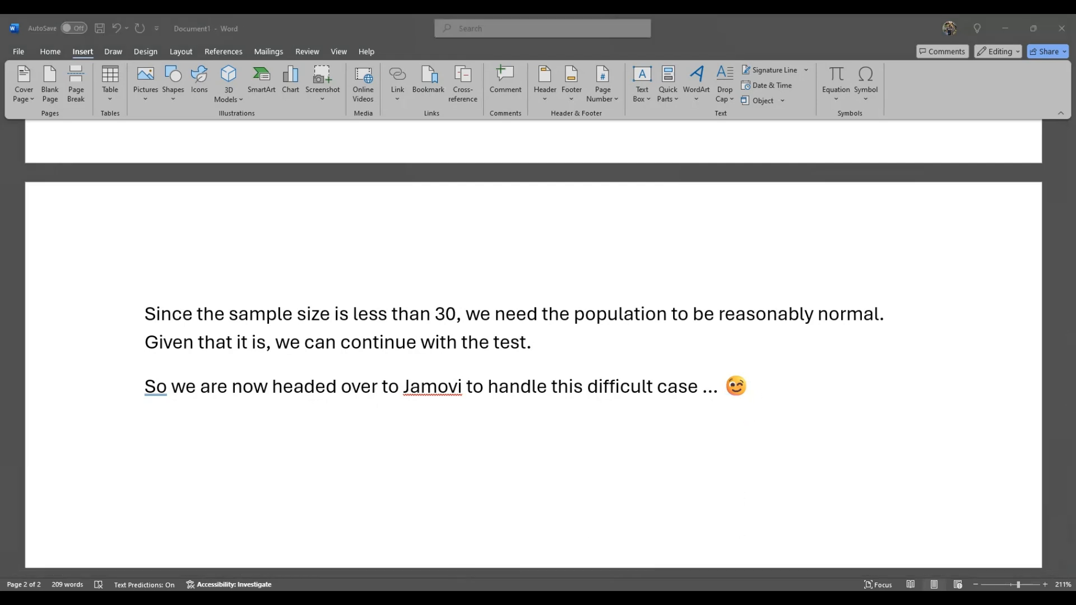
# - Switch to jamovi and check the Time to Solve variable's setup and its data values in rows 1 to 10
pyautogui.click(634, 511)
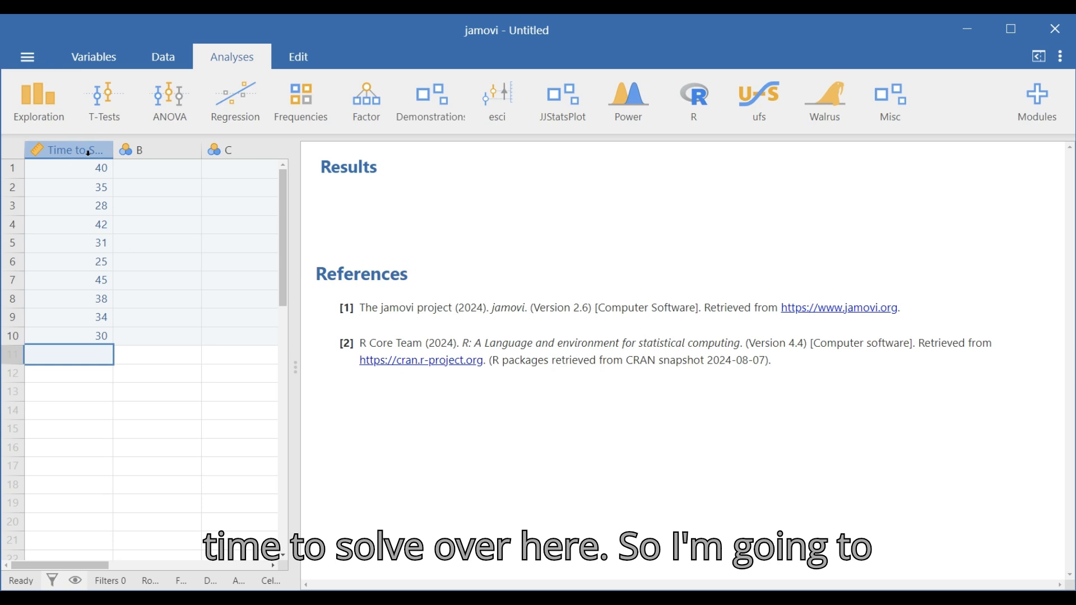
pyautogui.click(167, 59)
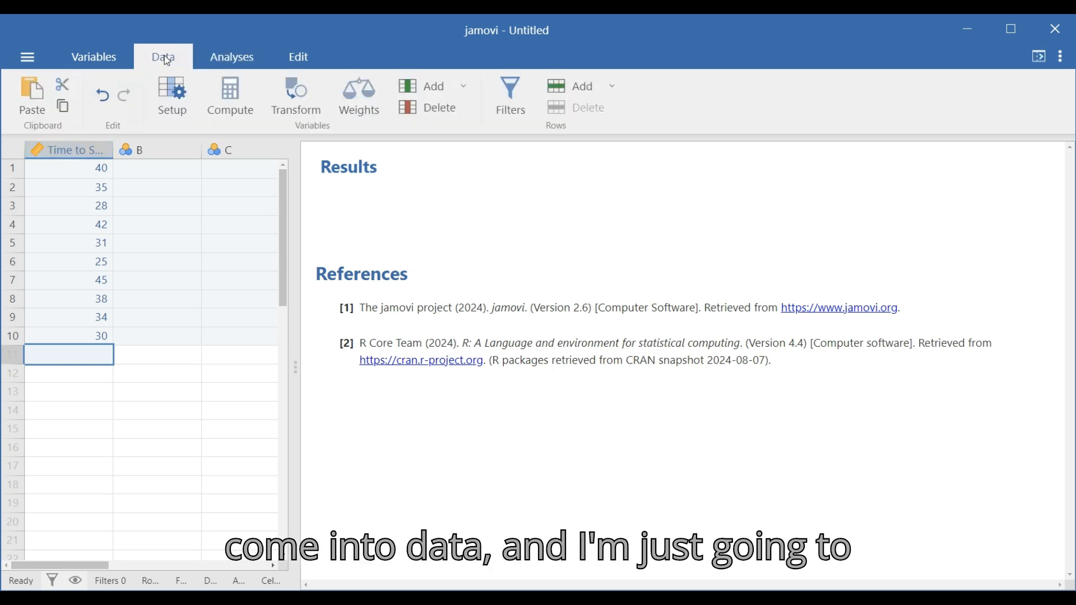
pyautogui.click(172, 97)
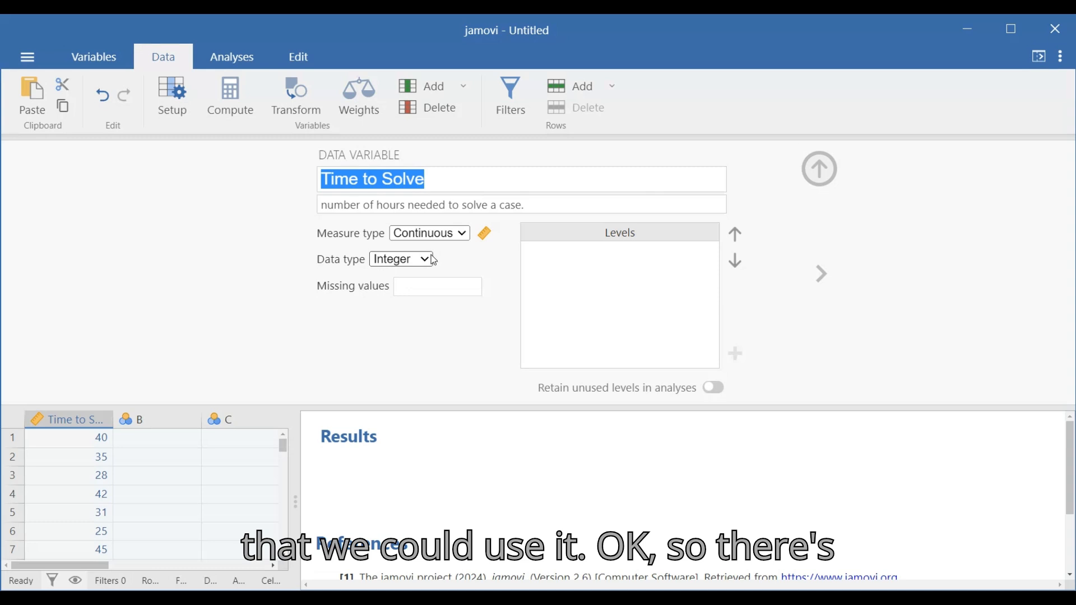
pyautogui.click(820, 169)
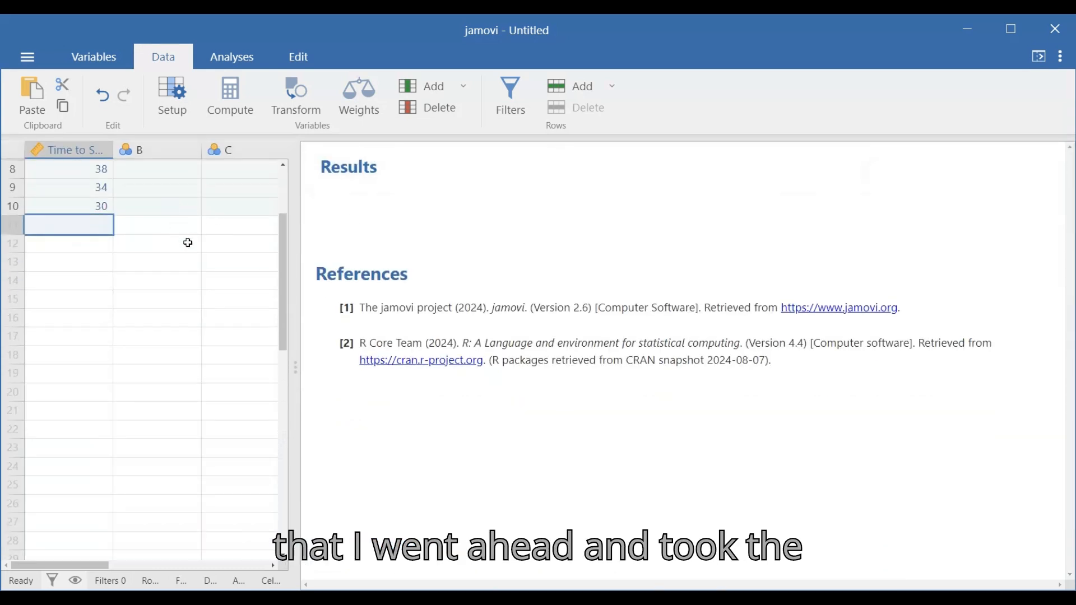
pyautogui.scroll(3, 188, 242)
pyautogui.moveTo(71, 169); pyautogui.dragTo(66, 342)
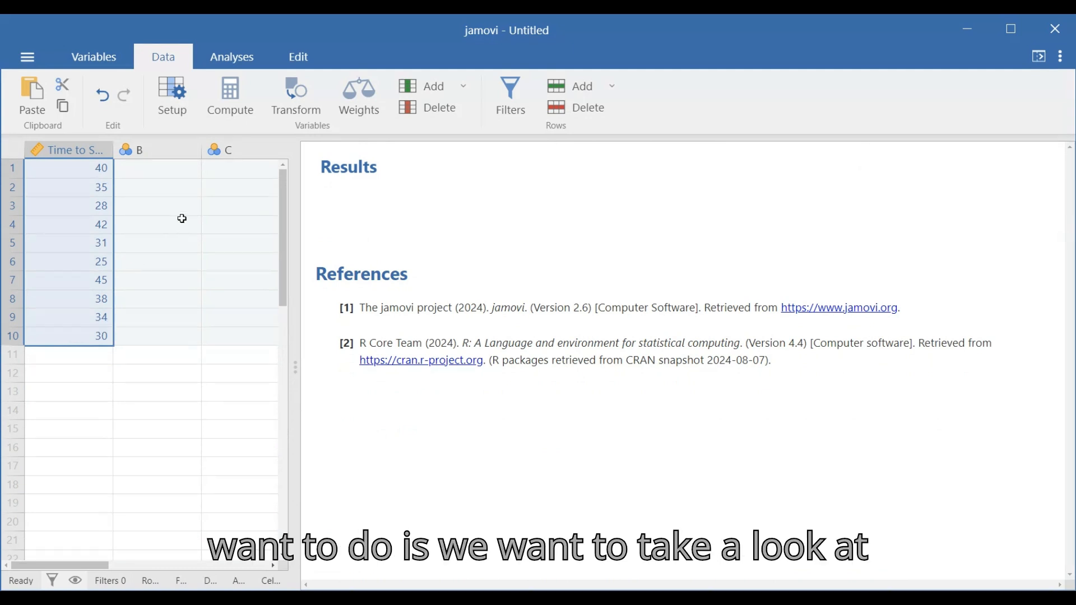
# - Start a Descriptives analysis and turn off Missing, Median, Std. deviation, Minimum and Maximum, keeping only N and Mean
pyautogui.click(239, 64)
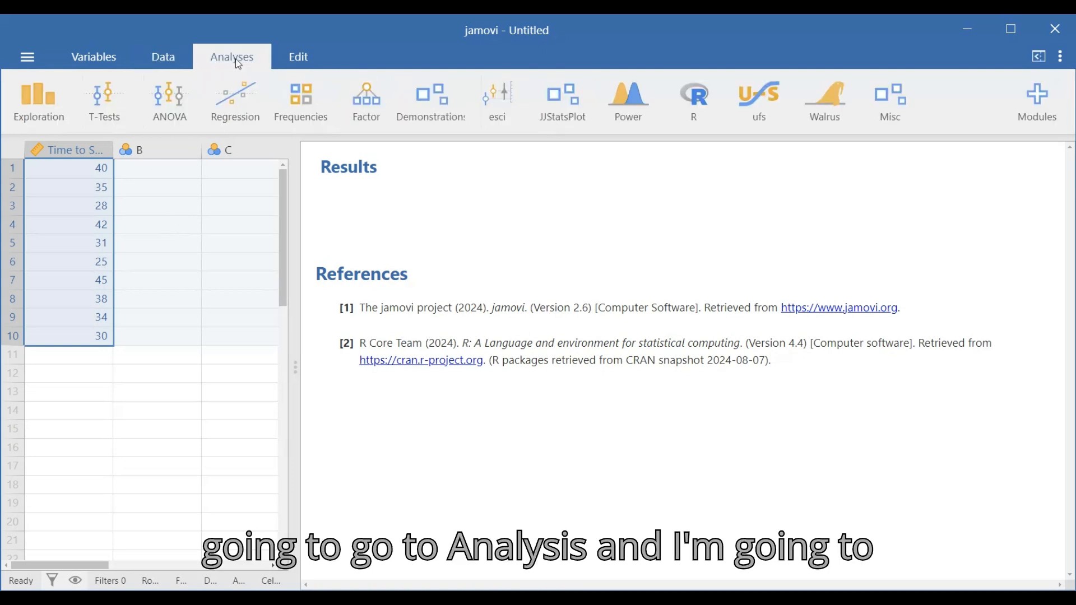
pyautogui.click(43, 106)
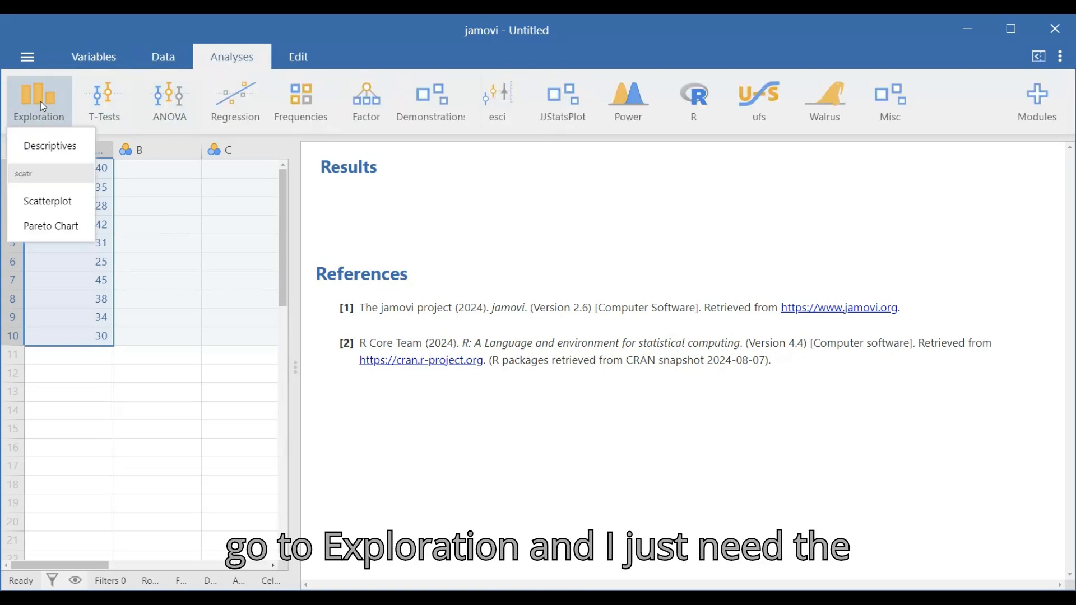
pyautogui.click(50, 148)
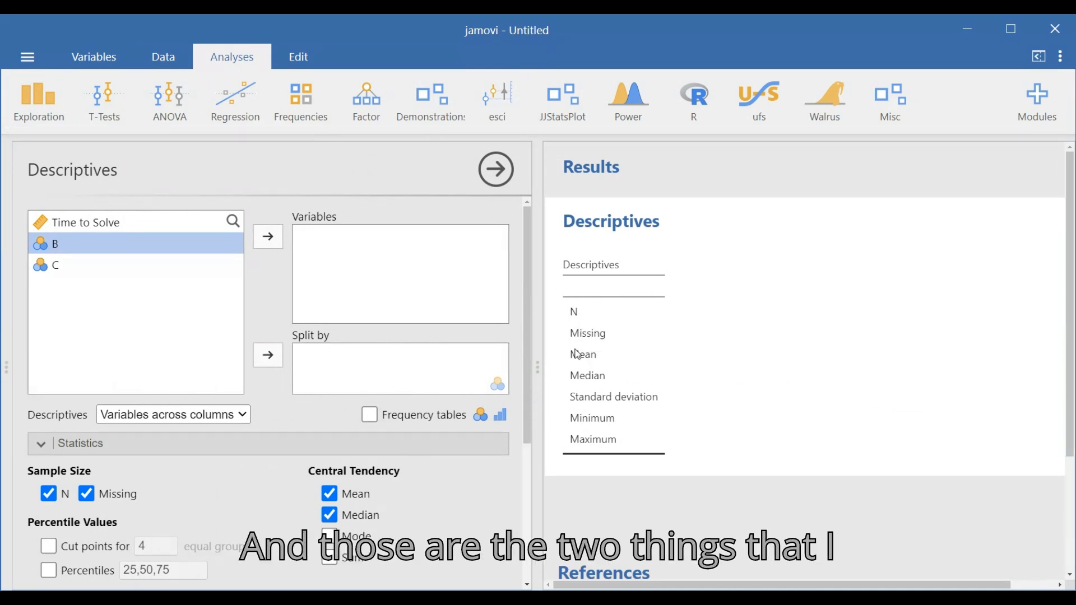
pyautogui.scroll(-3, 168, 510)
pyautogui.click(87, 435)
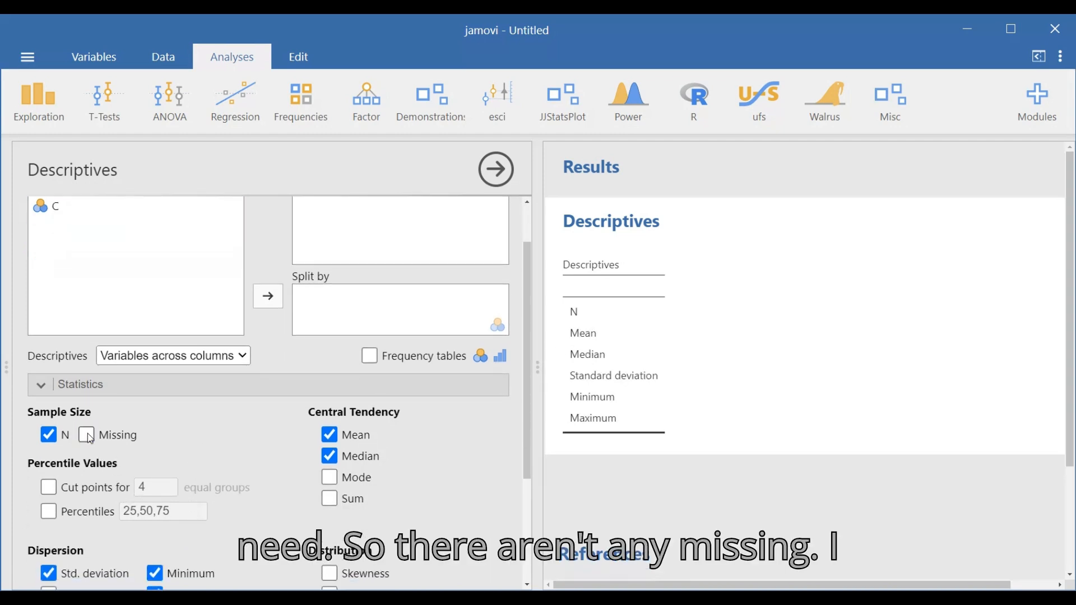
pyautogui.click(331, 458)
pyautogui.scroll(-3, 224, 482)
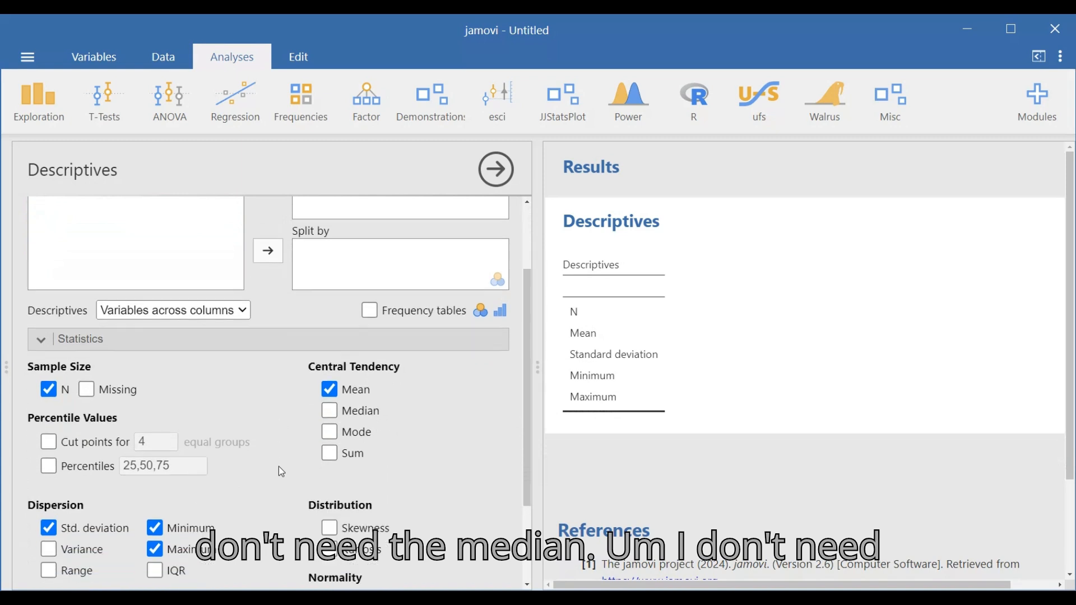
pyautogui.click(49, 516)
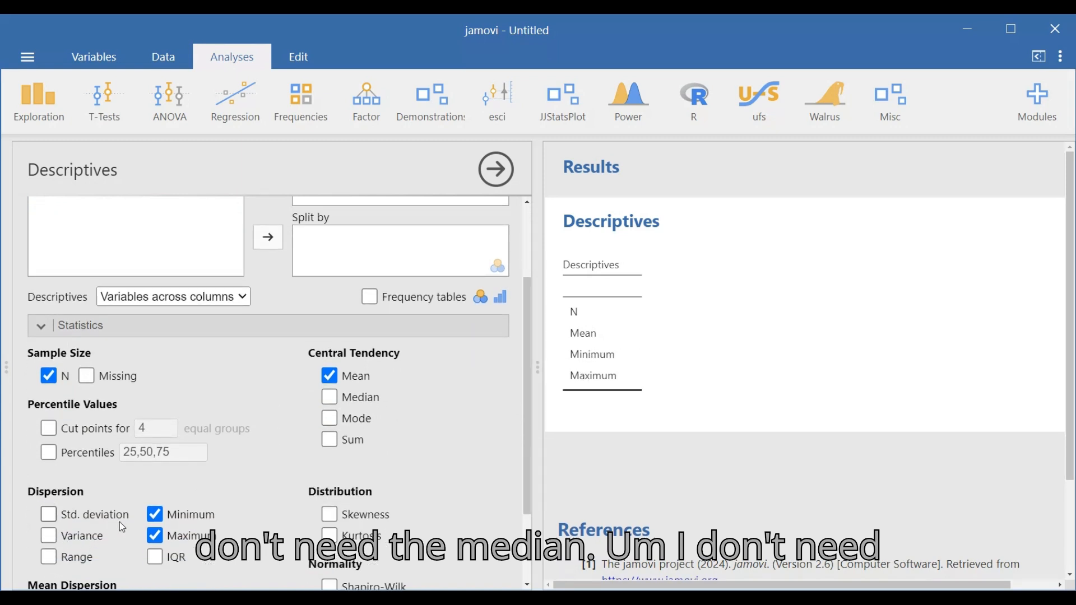
pyautogui.click(156, 514)
pyautogui.click(156, 536)
pyautogui.scroll(-5, 160, 543)
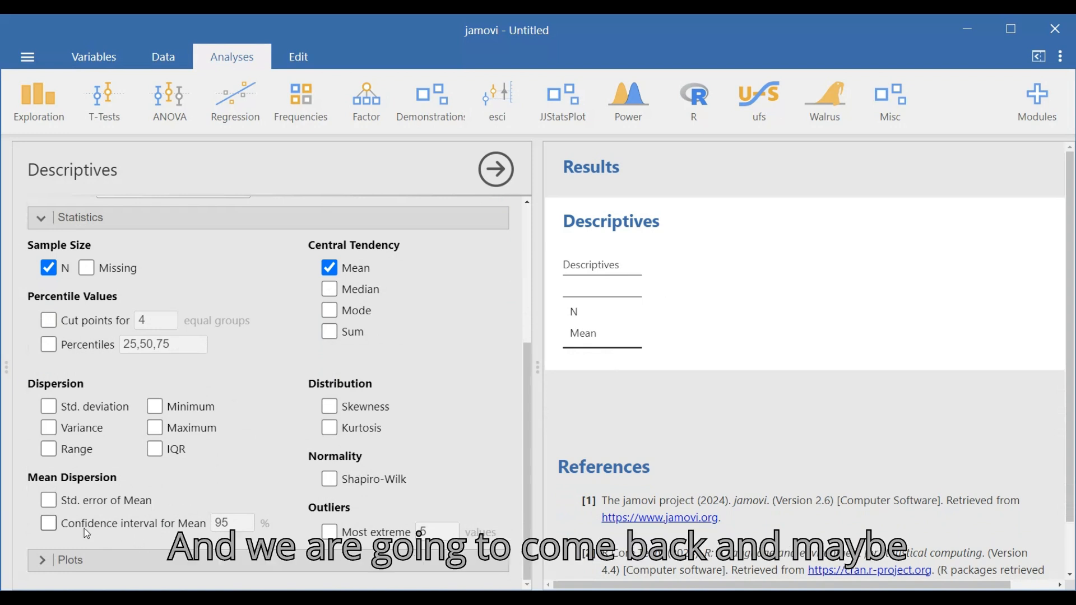
# - Add Time to Solve to the Descriptives analysis variables and check the resulting table
pyautogui.scroll(10, 235, 414)
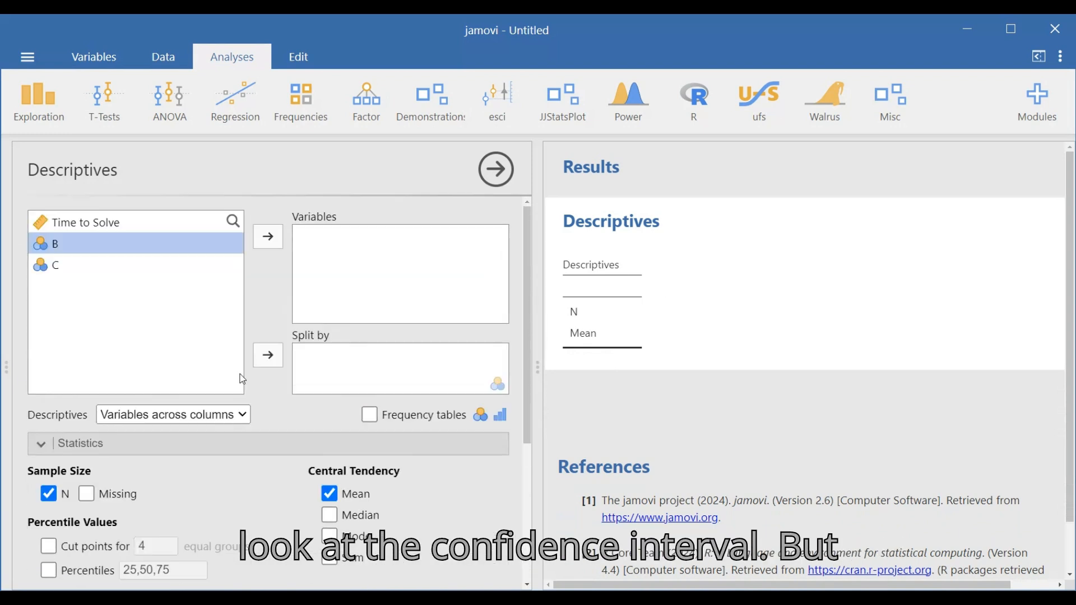
pyautogui.click(97, 224)
pyautogui.click(266, 240)
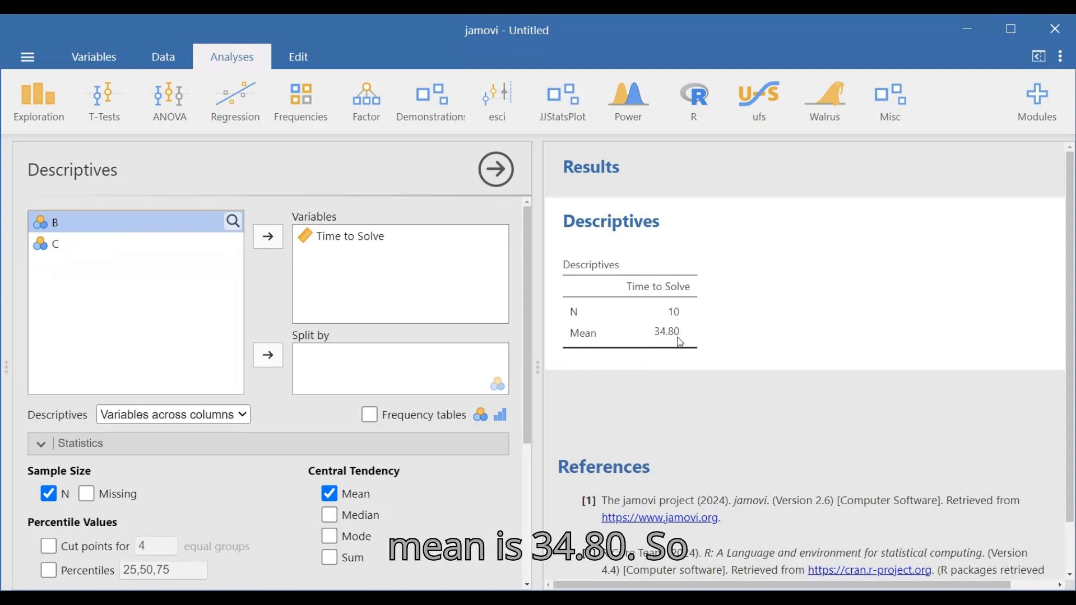
pyautogui.click(672, 230)
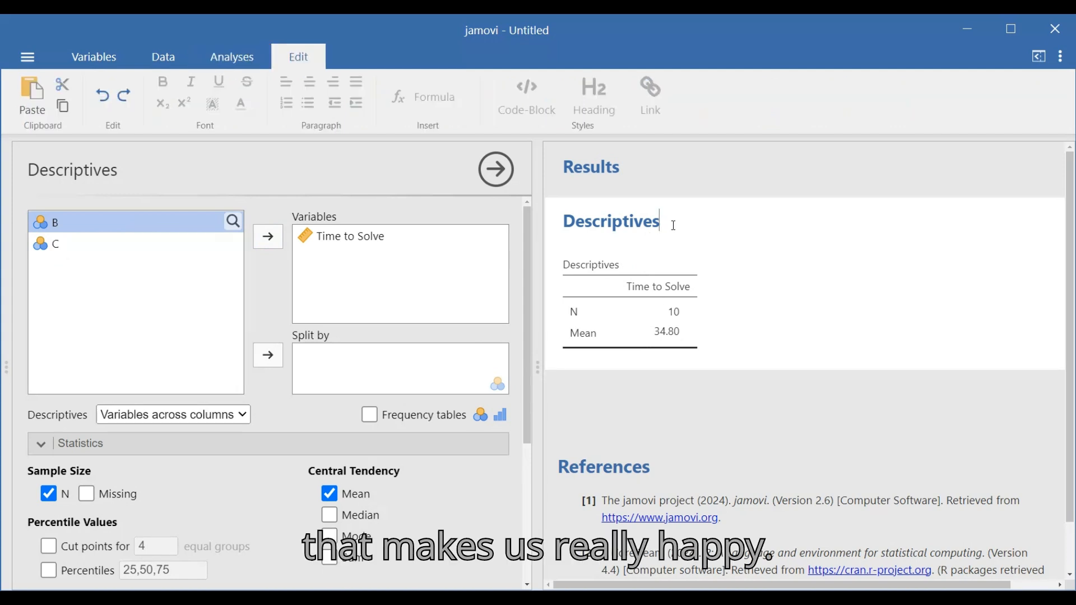
pyautogui.click(670, 285)
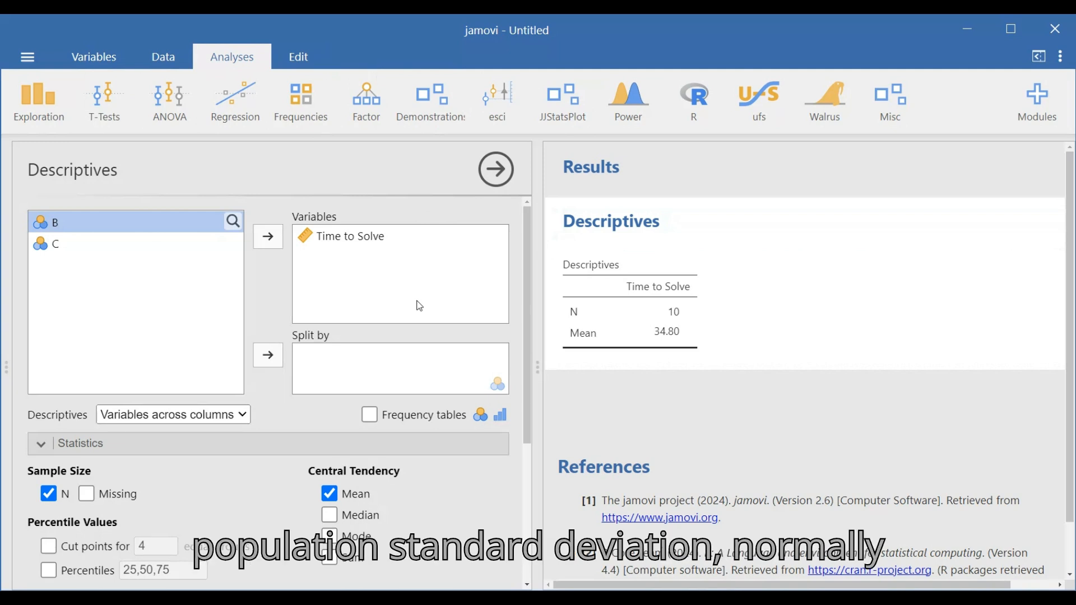
# - Open the jamovi module library, clear its search filter and browse the available modules
pyautogui.click(896, 92)
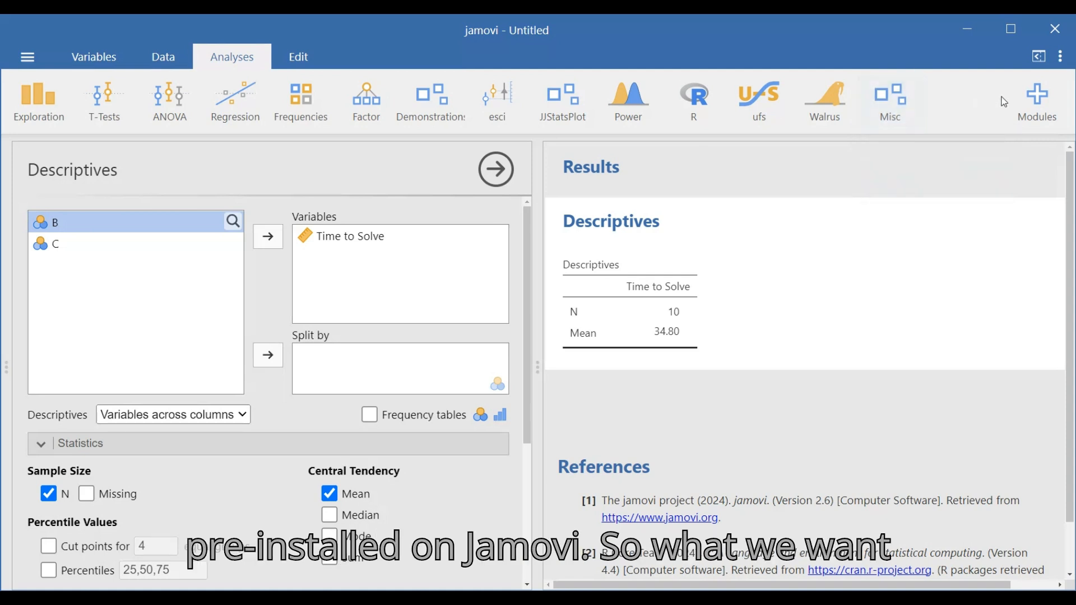
pyautogui.click(1038, 105)
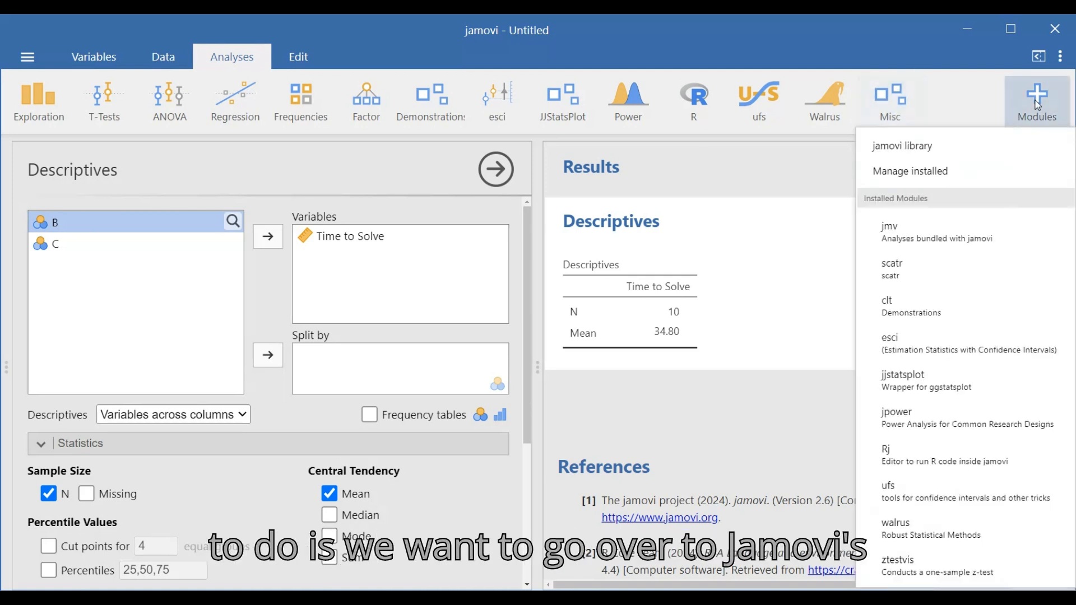
pyautogui.click(903, 153)
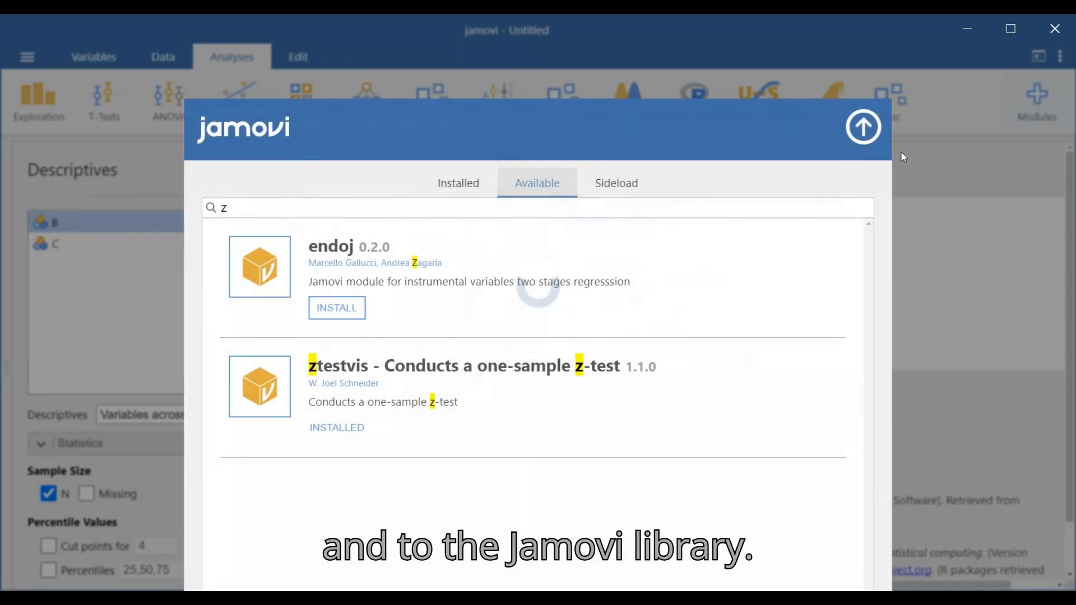
pyautogui.doubleClick(240, 206)
pyautogui.press('BackSpace')
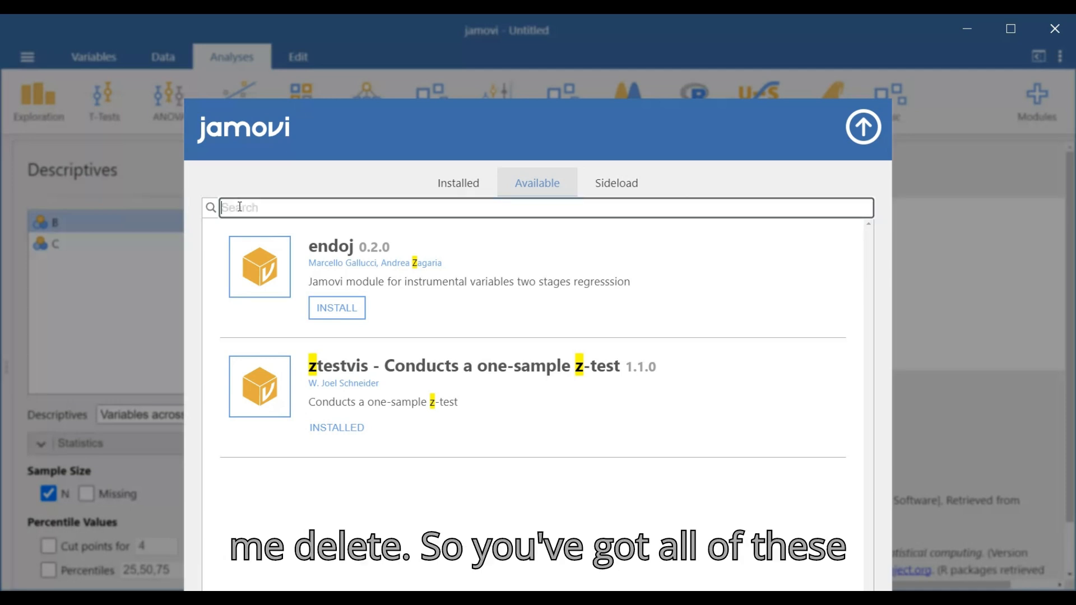
pyautogui.scroll(-2, 358, 358)
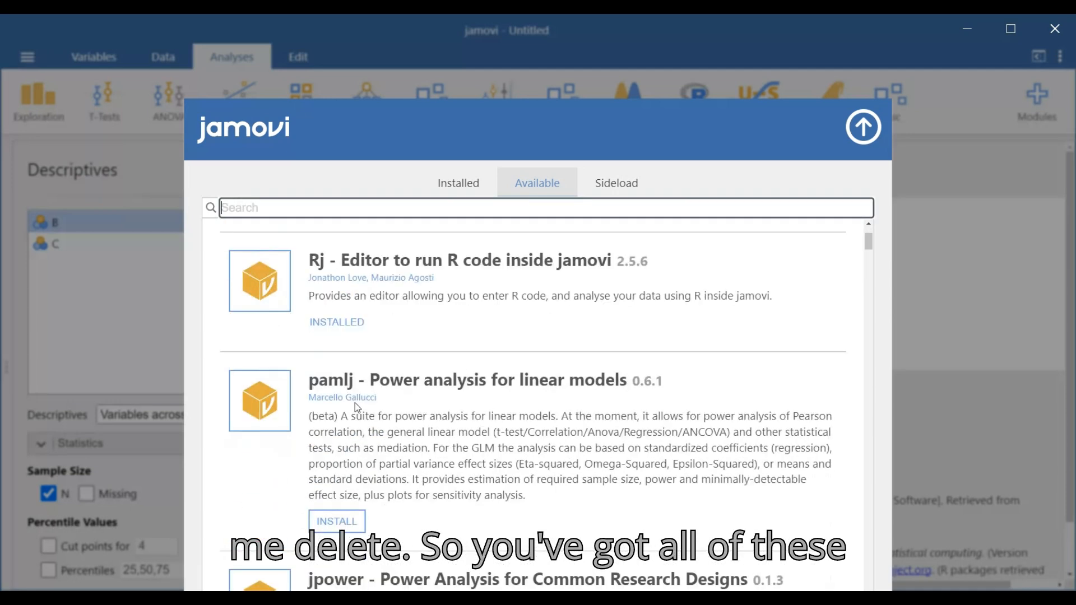
pyautogui.scroll(-3, 357, 407)
pyautogui.scroll(5, 342, 327)
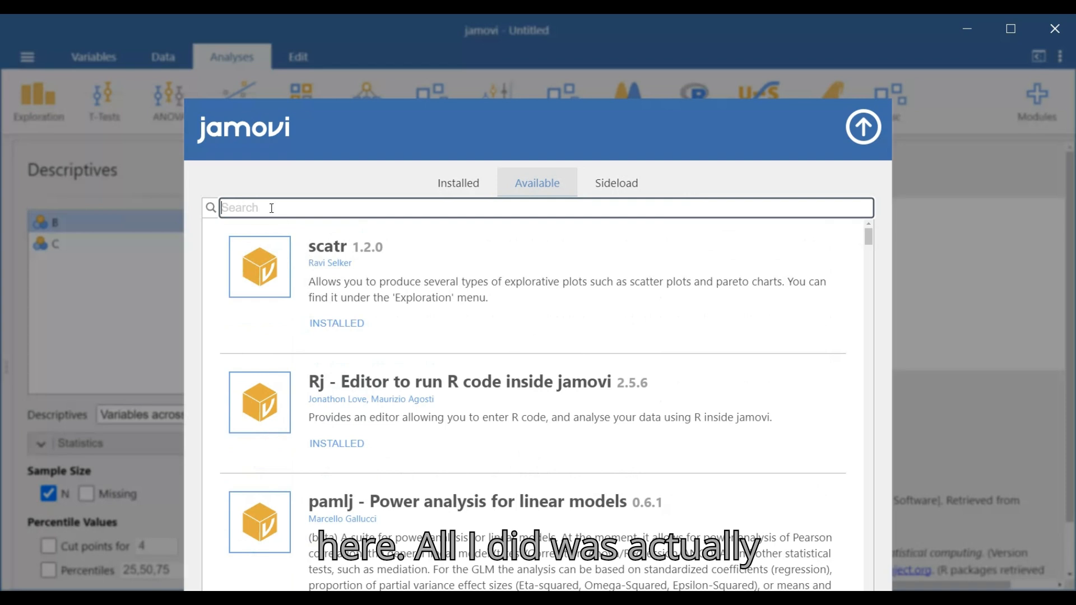
# - Search the library for "z", check the ztestvis one-sample z-test module's entry, and close the library
pyautogui.write('z')
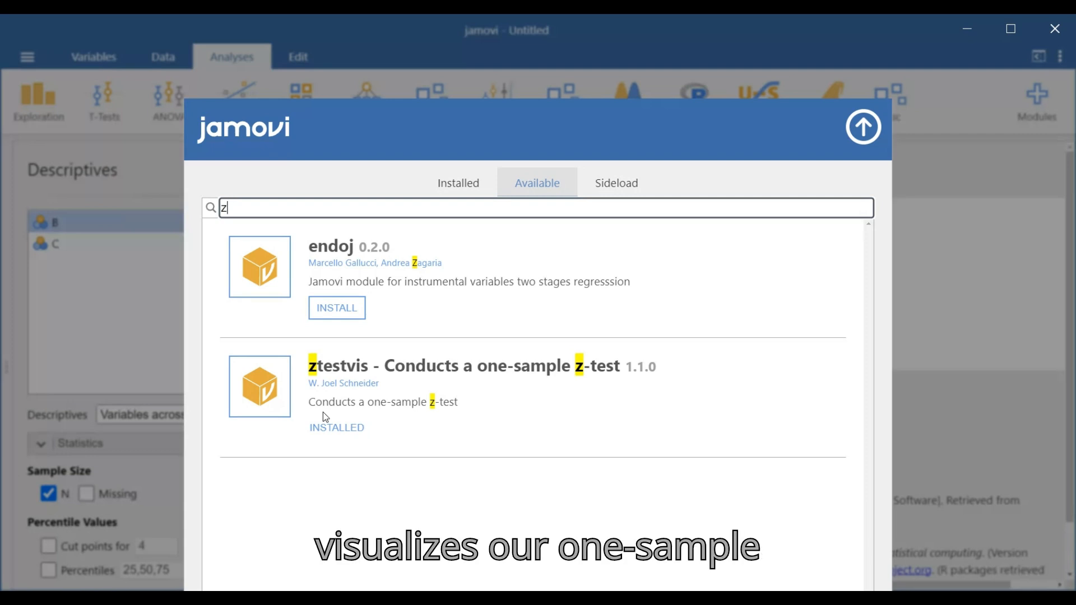
pyautogui.click(516, 371)
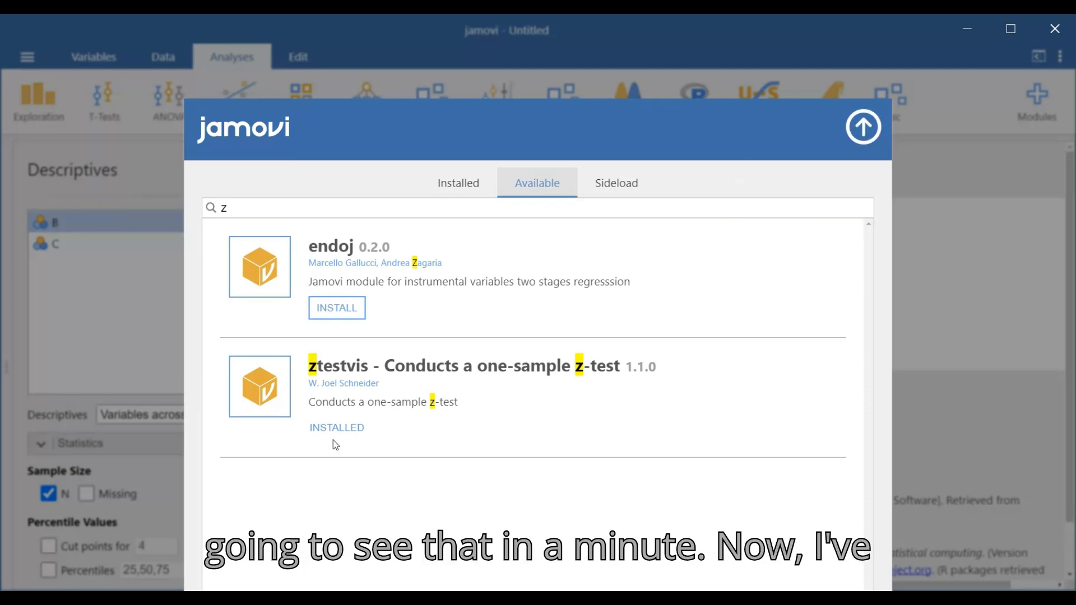
pyautogui.click(847, 126)
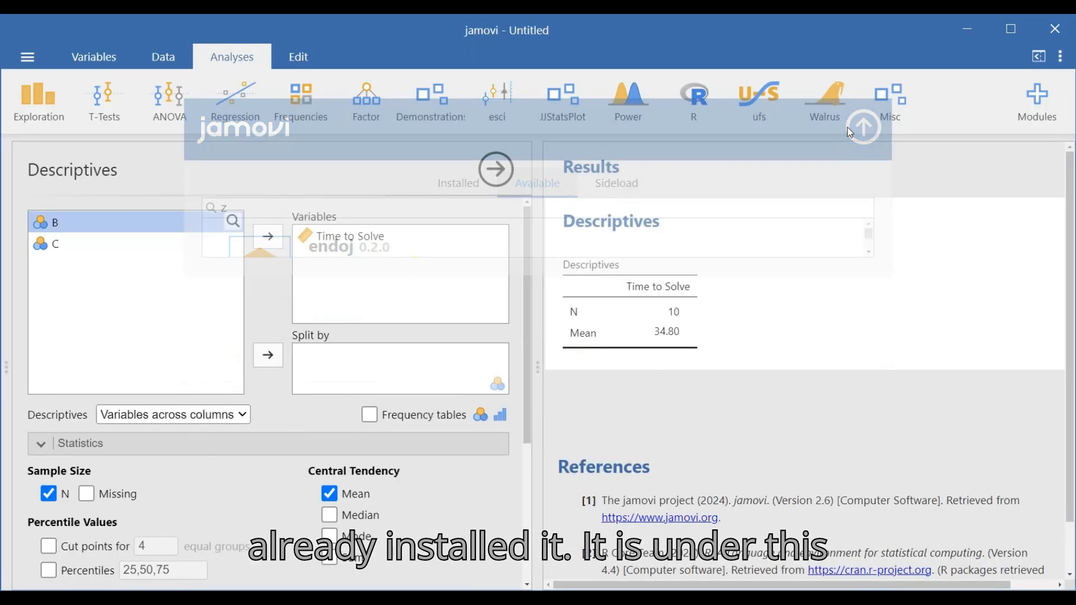
# - Start a One-Sample z-Test from ztestvis and set the sample mean to 34.80, taken from the Descriptives table
pyautogui.click(897, 99)
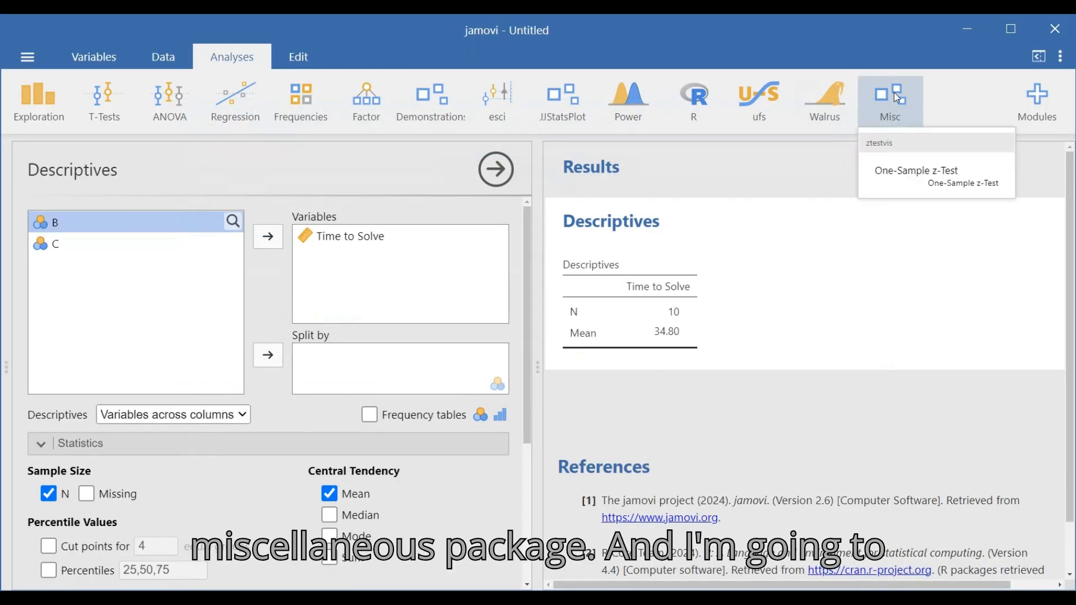
pyautogui.click(900, 177)
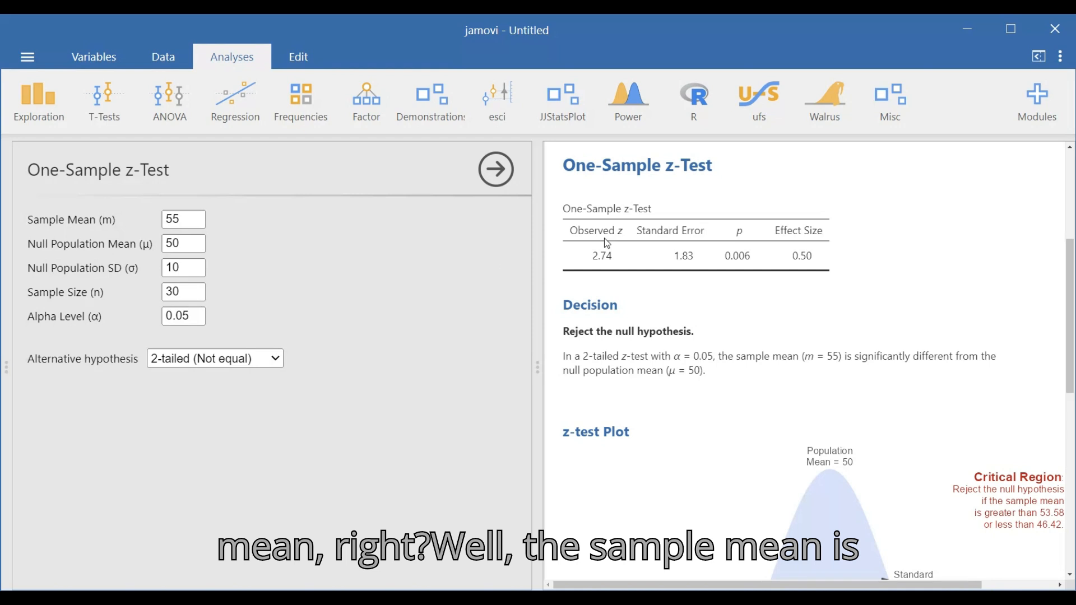
pyautogui.scroll(2, 646, 278)
pyautogui.scroll(3, 646, 277)
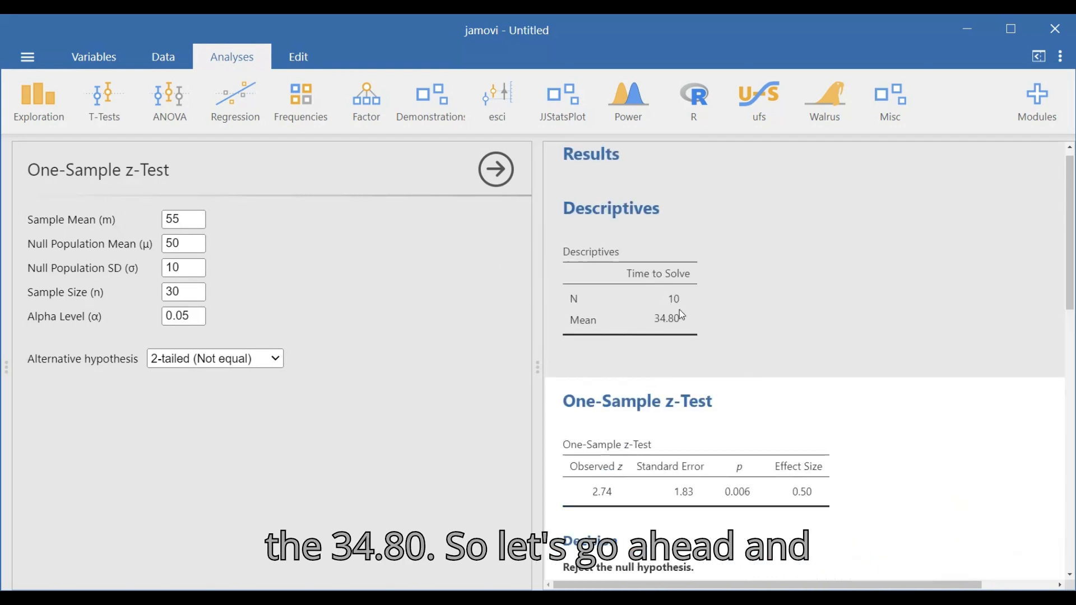
pyautogui.doubleClick(182, 219)
pyautogui.write('34.80')
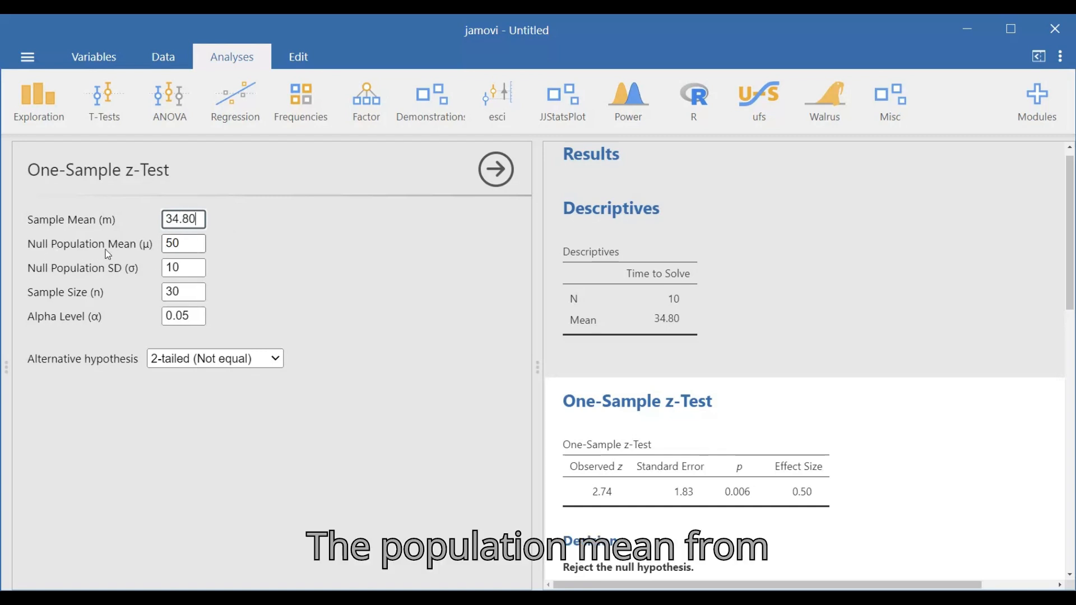
# - Set the null population mean to 72, the sample size to 10 and the alternative hypothesis to 1-tailed (Less than)
pyautogui.click(177, 244)
pyautogui.write('72')
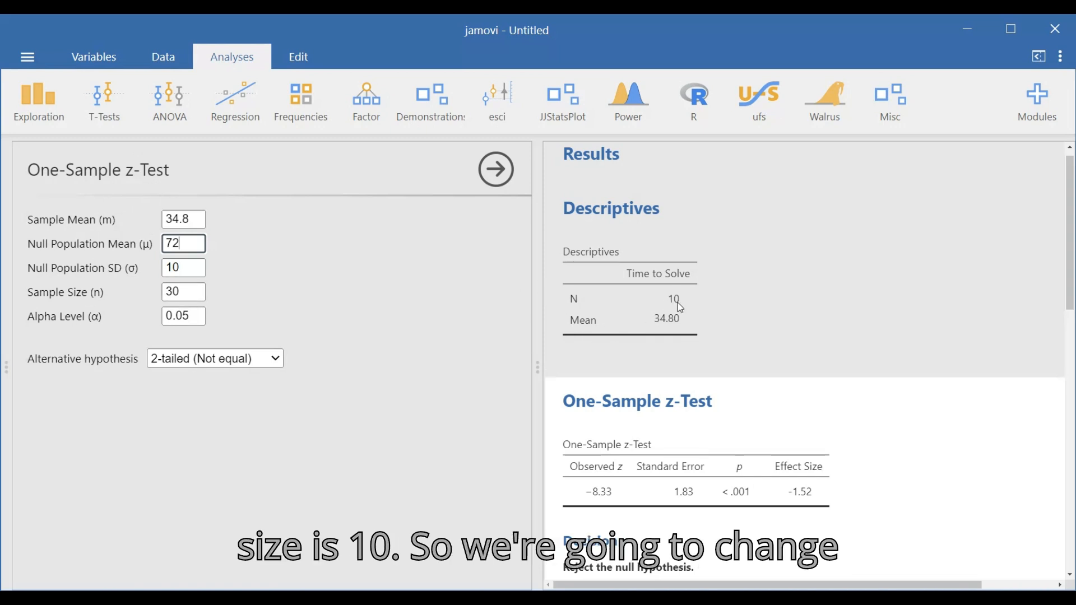
pyautogui.moveTo(190, 291); pyautogui.dragTo(160, 292)
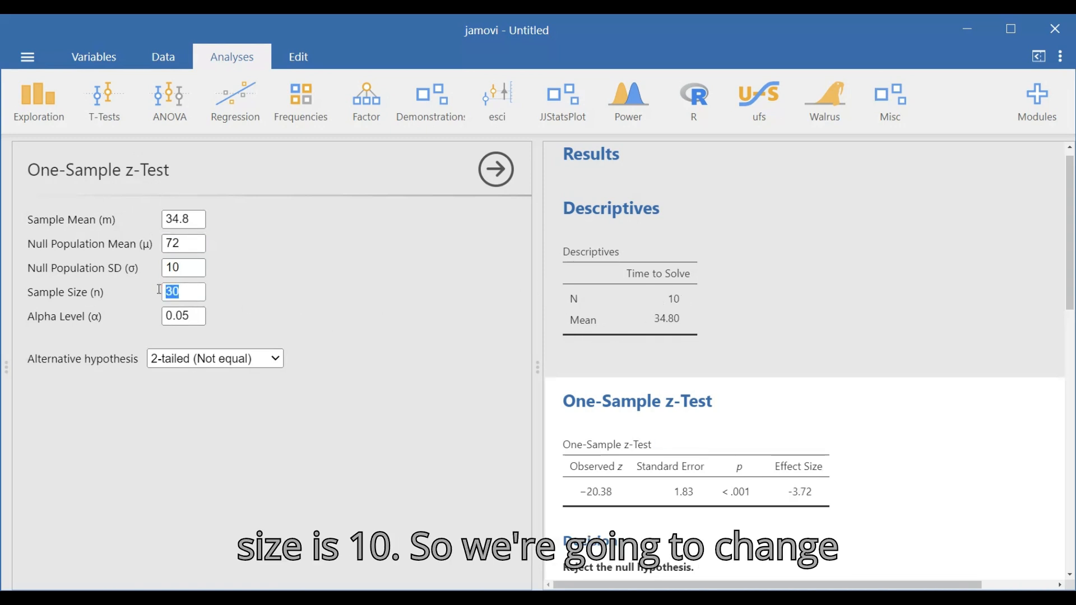
pyautogui.write('10')
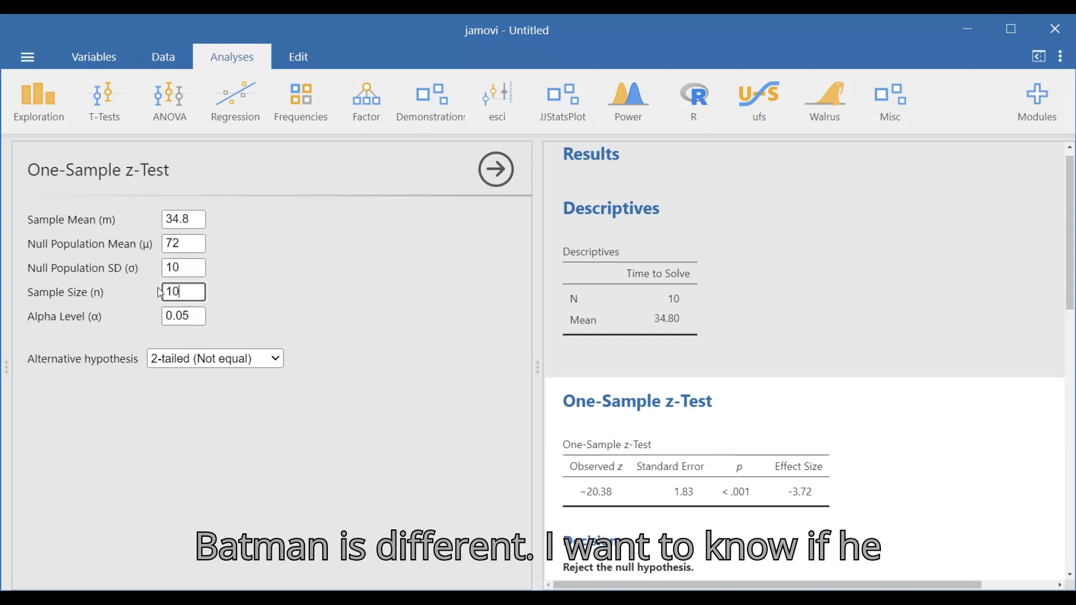
pyautogui.click(268, 362)
pyautogui.click(222, 408)
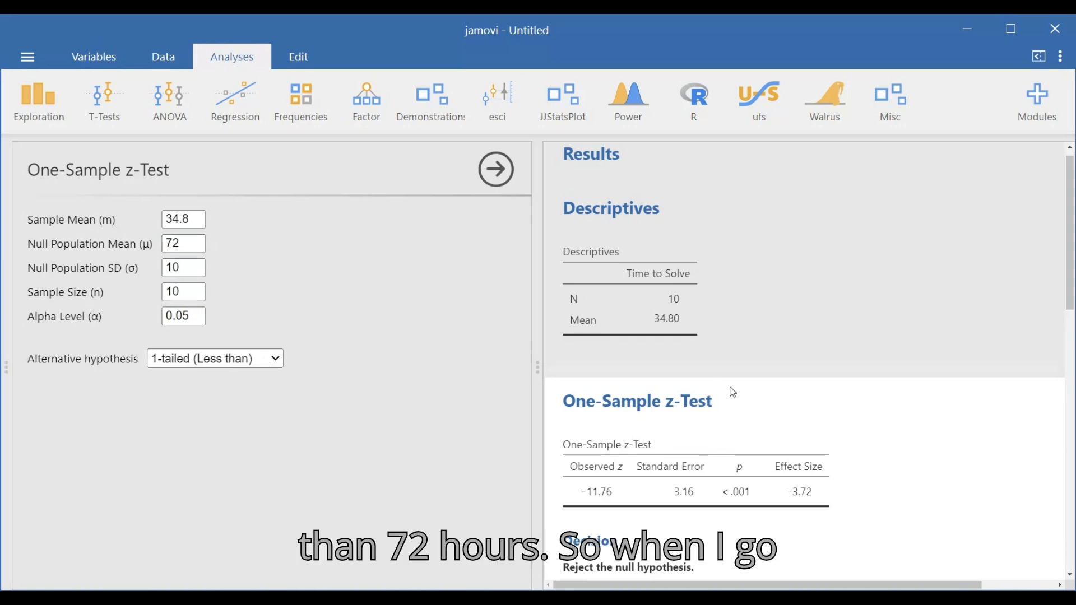
# - Show the data beside a widened results area and review the Descriptives and One-Sample z-Test tables
pyautogui.scroll(-2, 738, 394)
pyautogui.scroll(-2, 737, 394)
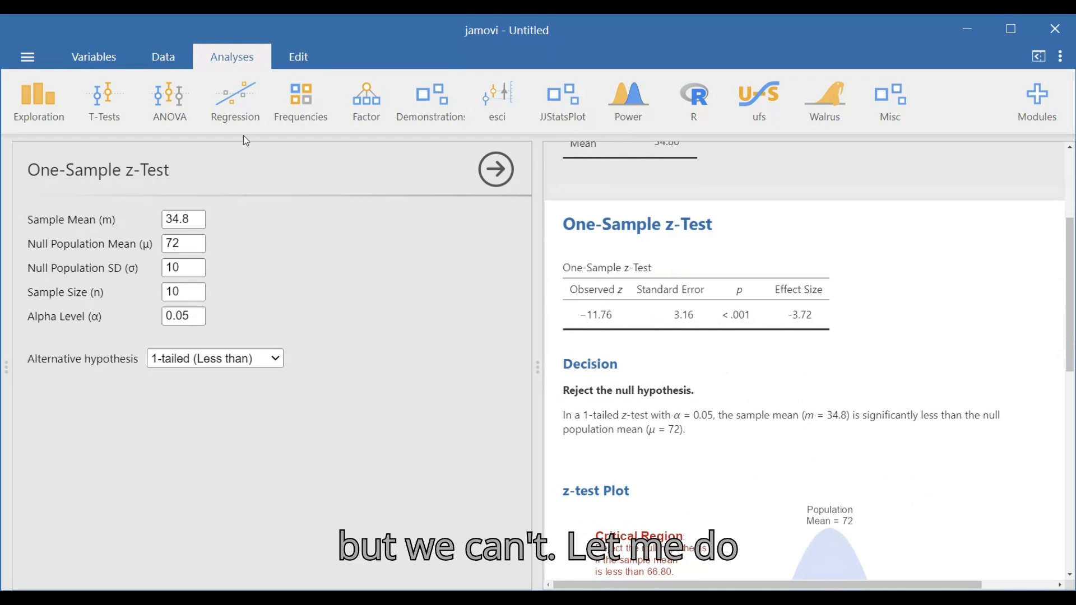
pyautogui.click(162, 56)
pyautogui.moveTo(538, 388); pyautogui.dragTo(184, 367)
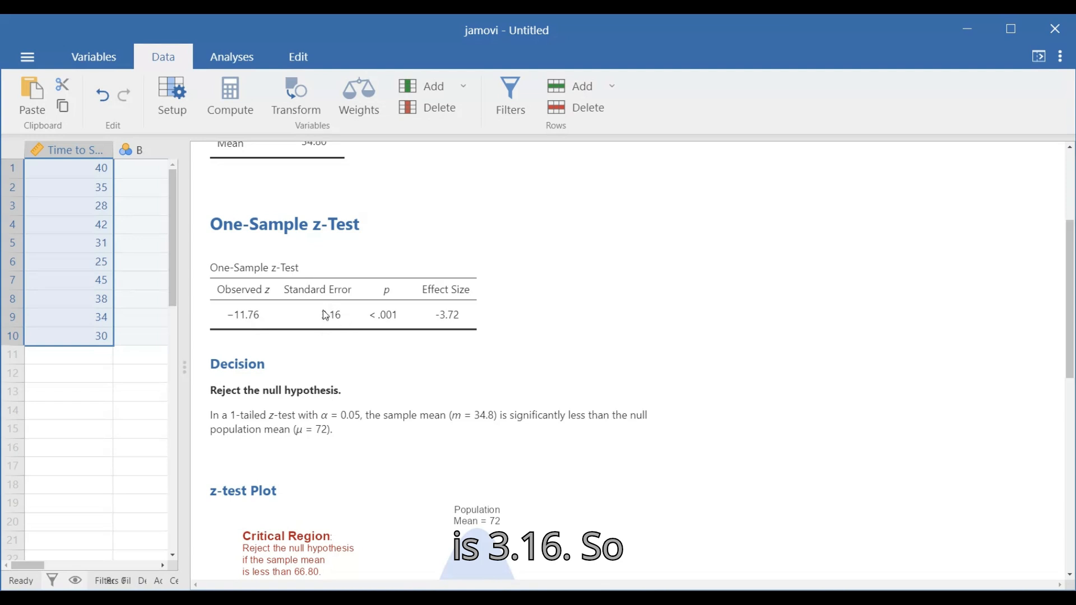
pyautogui.scroll(2, 351, 297)
pyautogui.scroll(1, 351, 298)
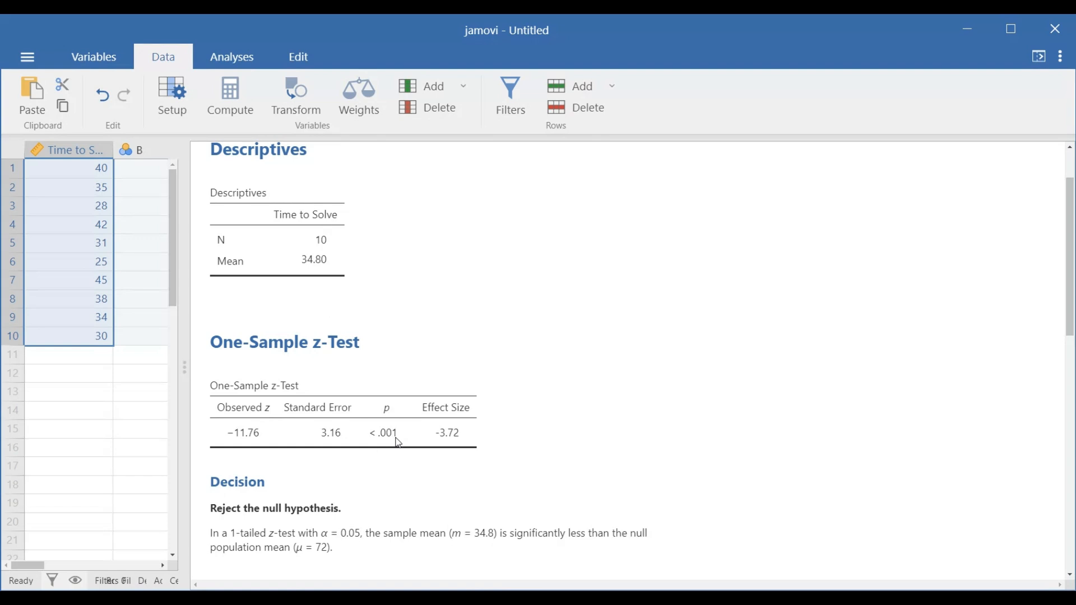
# - Examine the z-test plot's critical region and sample mean position, and reread the test table and decision
pyautogui.scroll(-8, 398, 443)
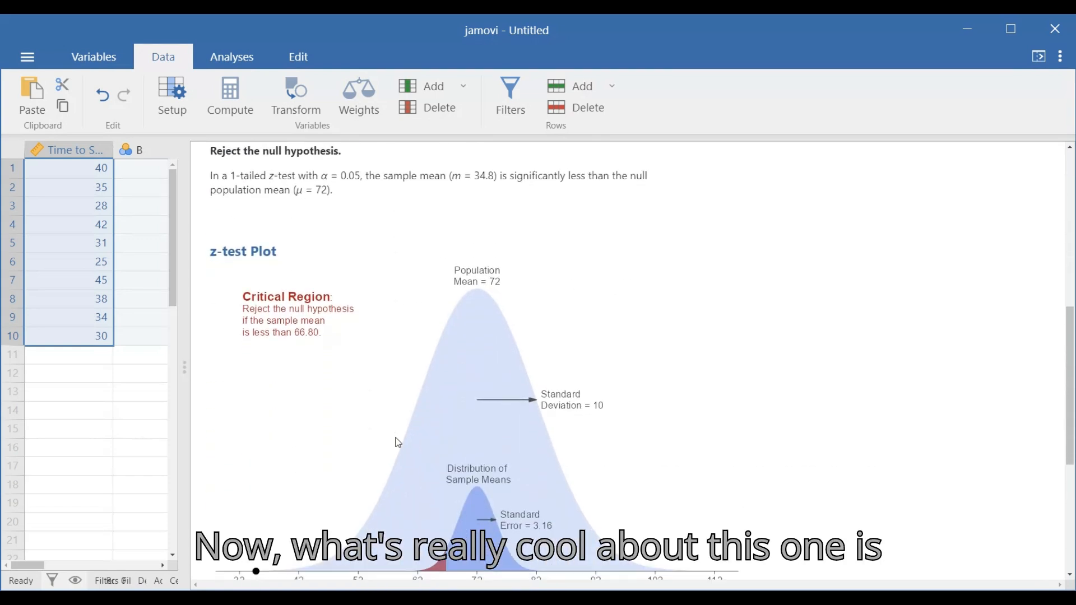
pyautogui.scroll(-1, 398, 443)
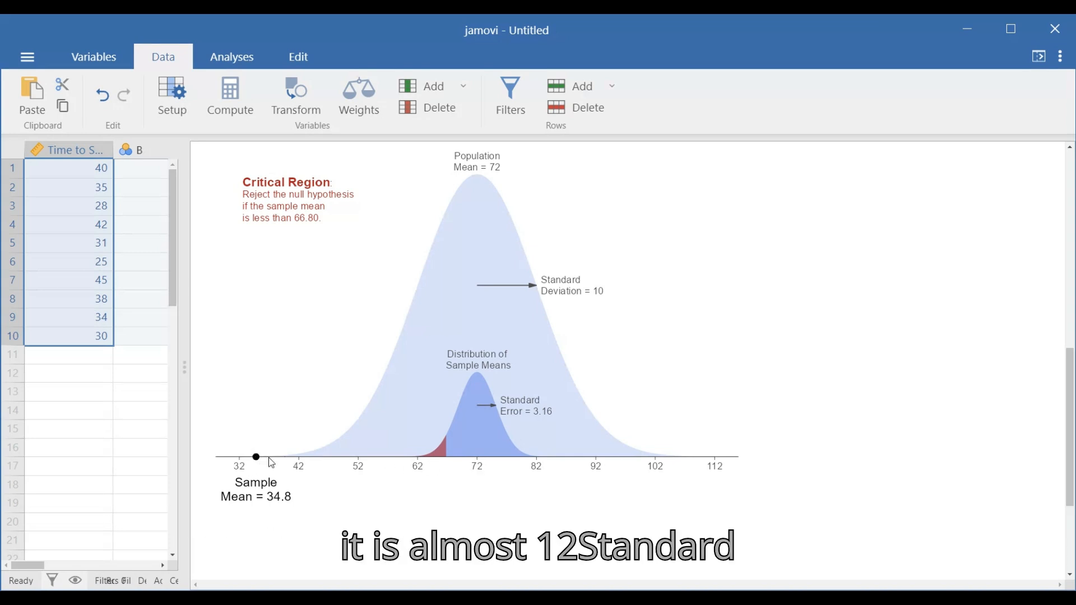
pyautogui.scroll(5, 481, 458)
pyautogui.scroll(3, 481, 458)
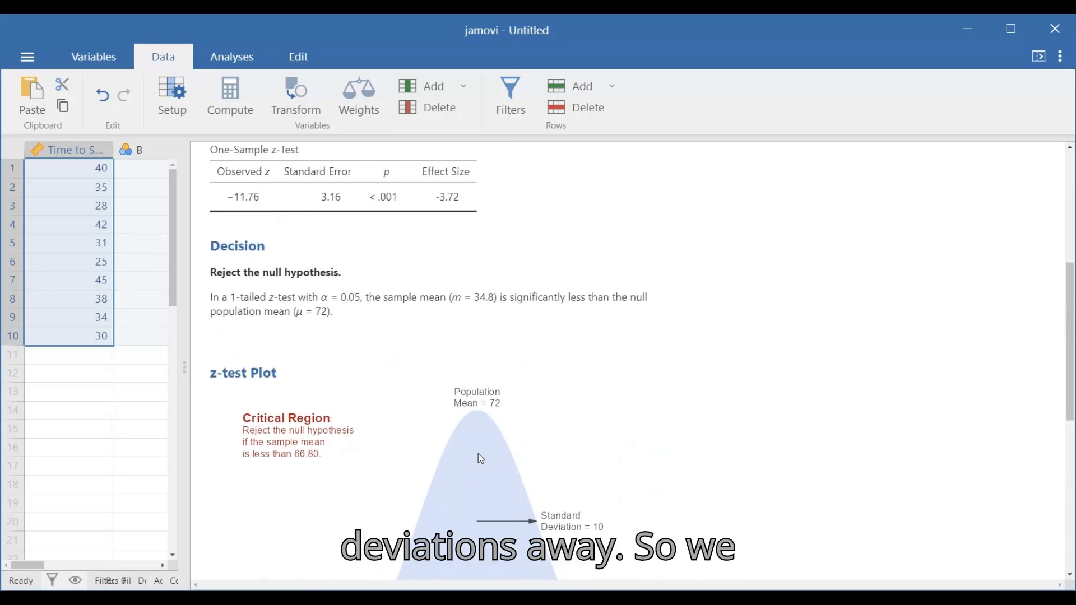
pyautogui.scroll(2, 481, 458)
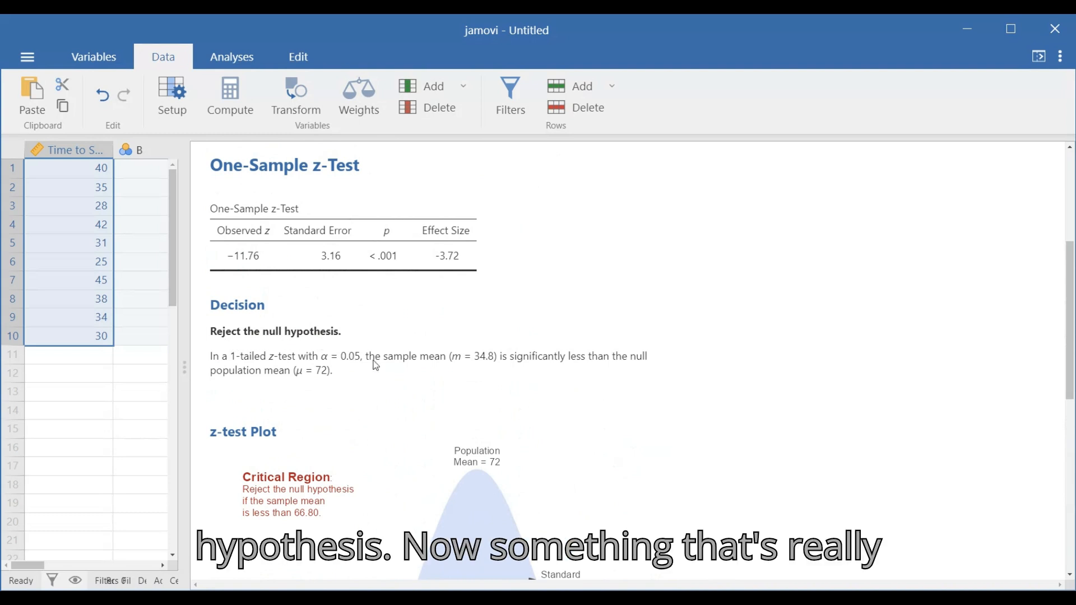
pyautogui.scroll(2, 375, 365)
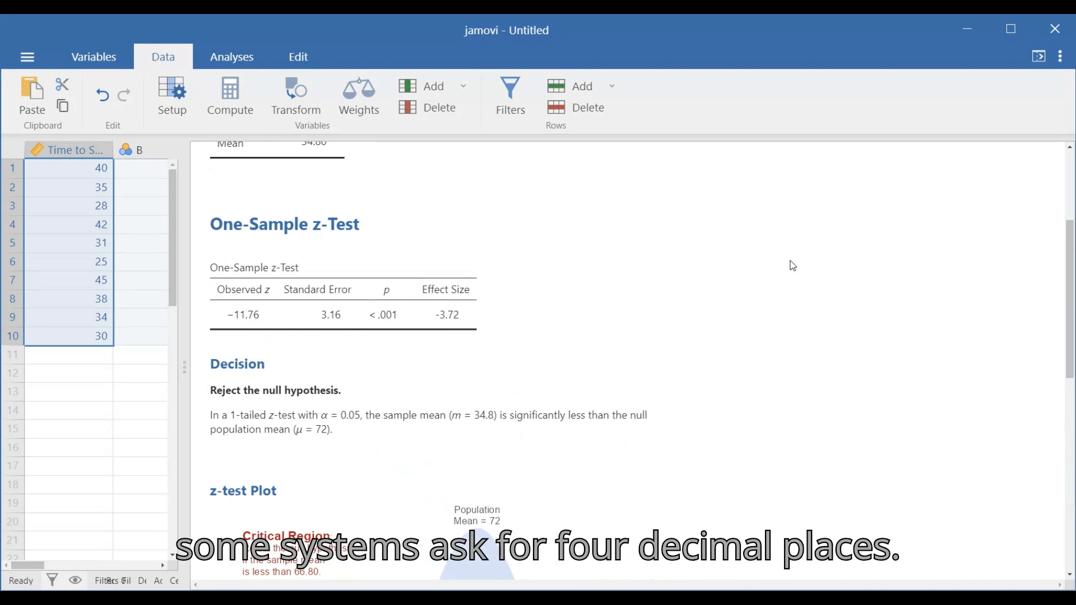
# - Set the p-value format of the results to 4 dp
pyautogui.click(1061, 57)
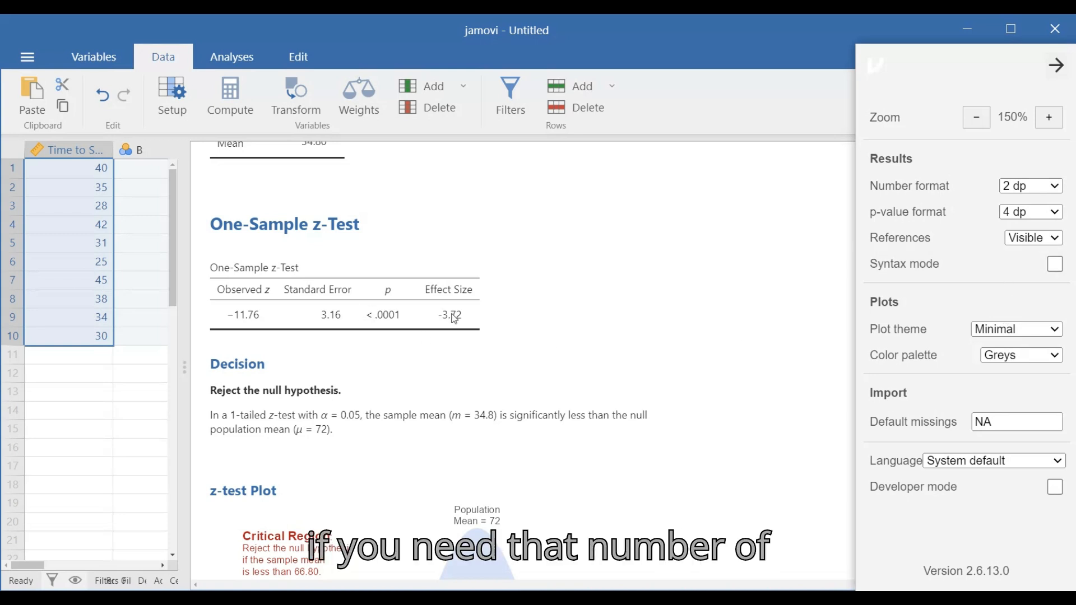
pyautogui.click(1056, 65)
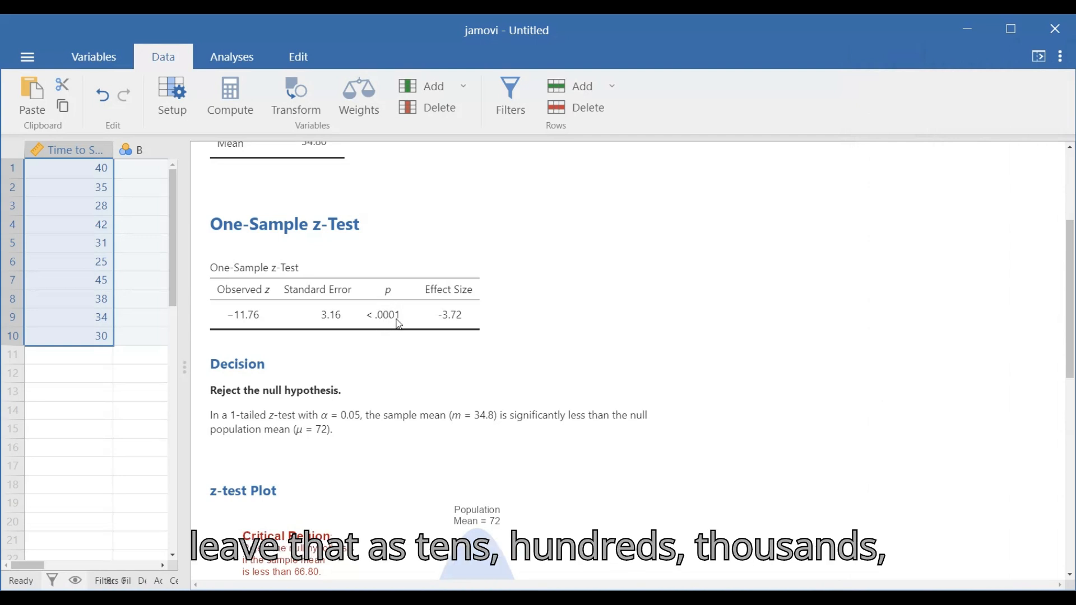
# - Try the 3 sf p-value format on the z-test results and switch it back to 4 dp
pyautogui.click(1060, 56)
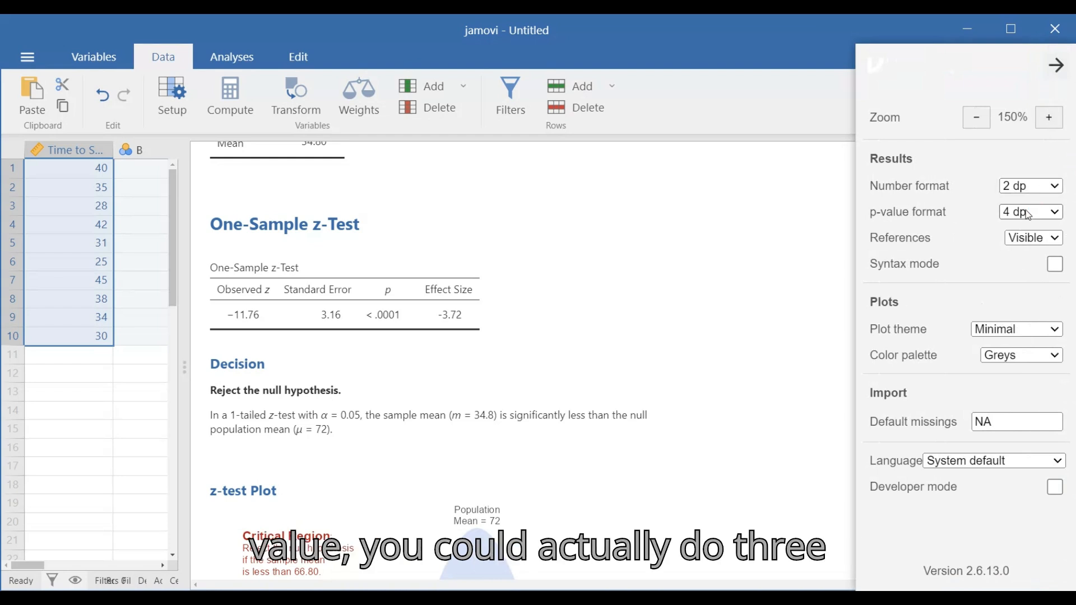
pyautogui.click(983, 240)
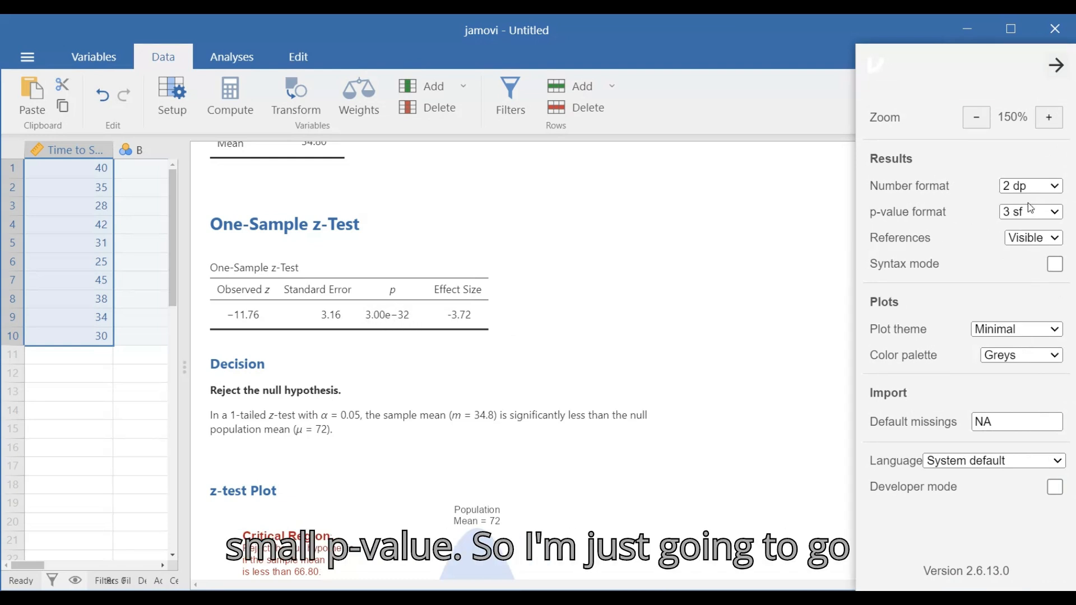
pyautogui.click(995, 280)
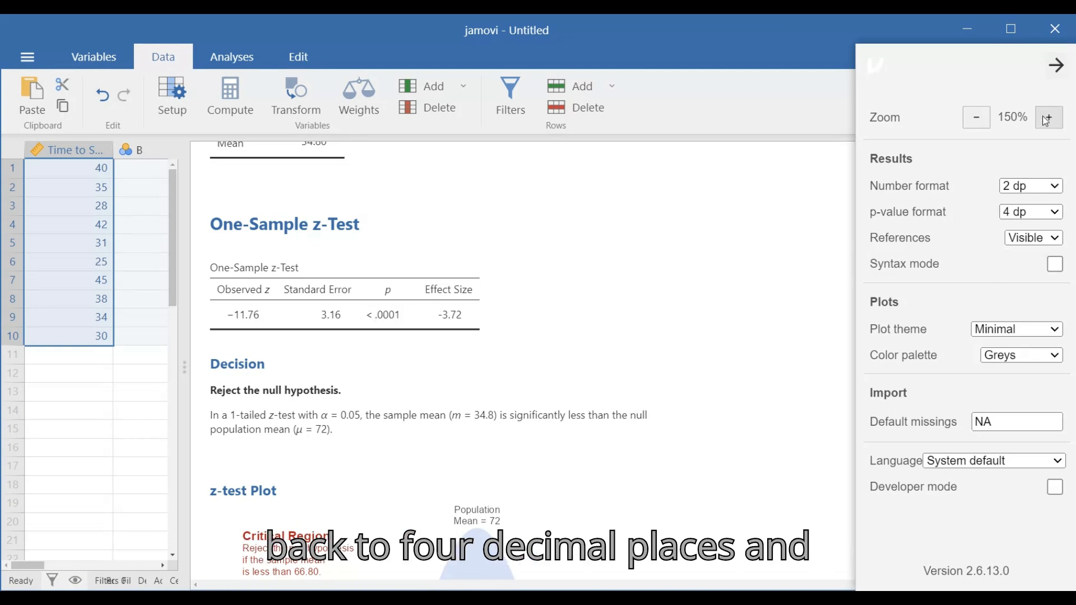
pyautogui.click(1056, 65)
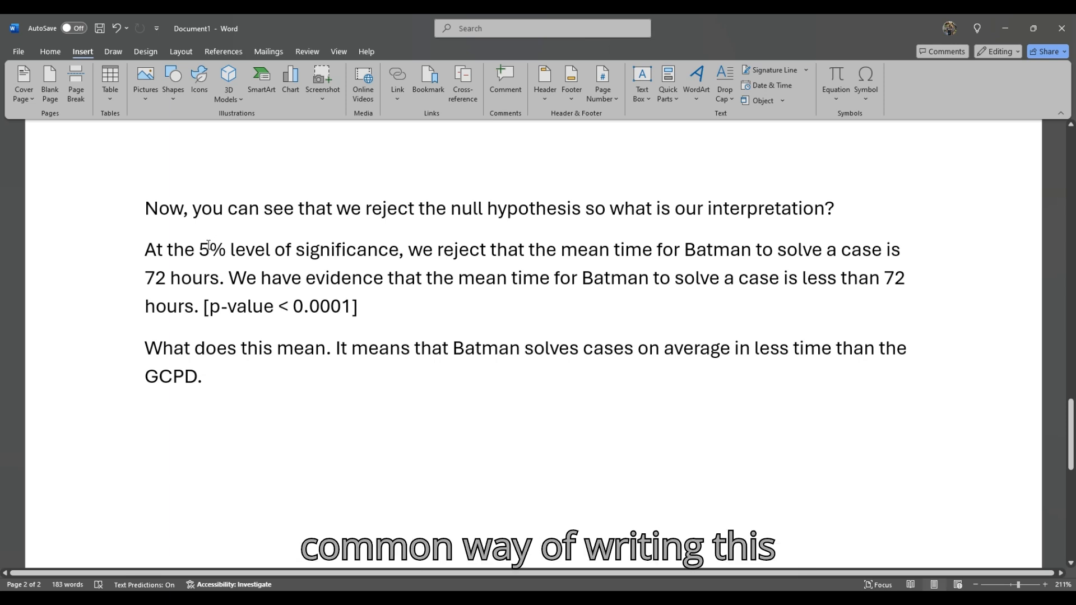
# - Switch to the Word document and read the interpretation at the 5% significance level and its plain-language meaning
pyautogui.moveTo(148, 251); pyautogui.dragTo(371, 305)
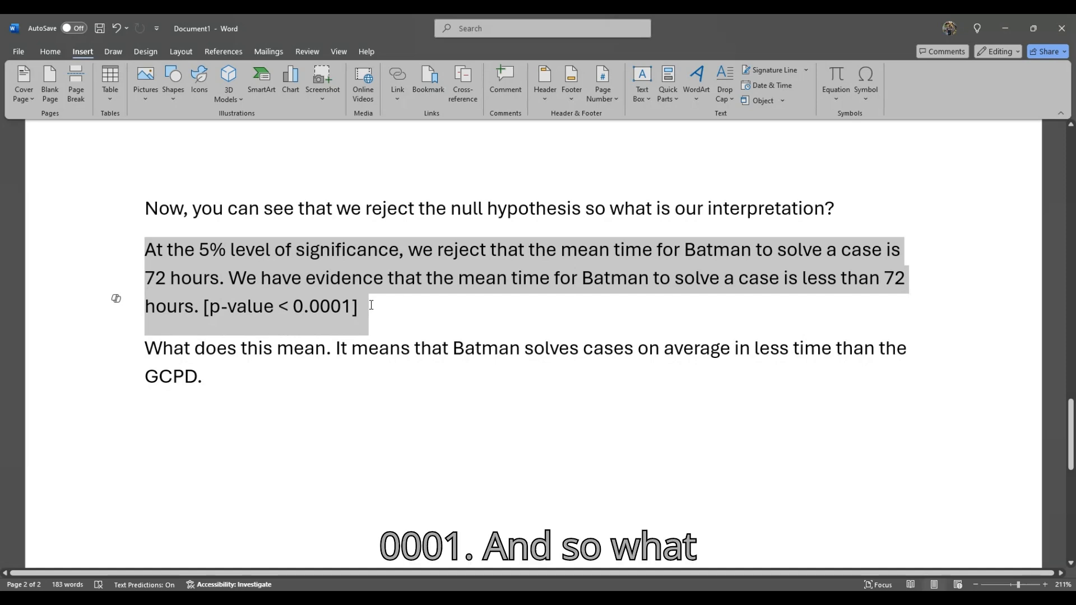
pyautogui.click(370, 307)
pyautogui.moveTo(336, 347); pyautogui.dragTo(207, 369)
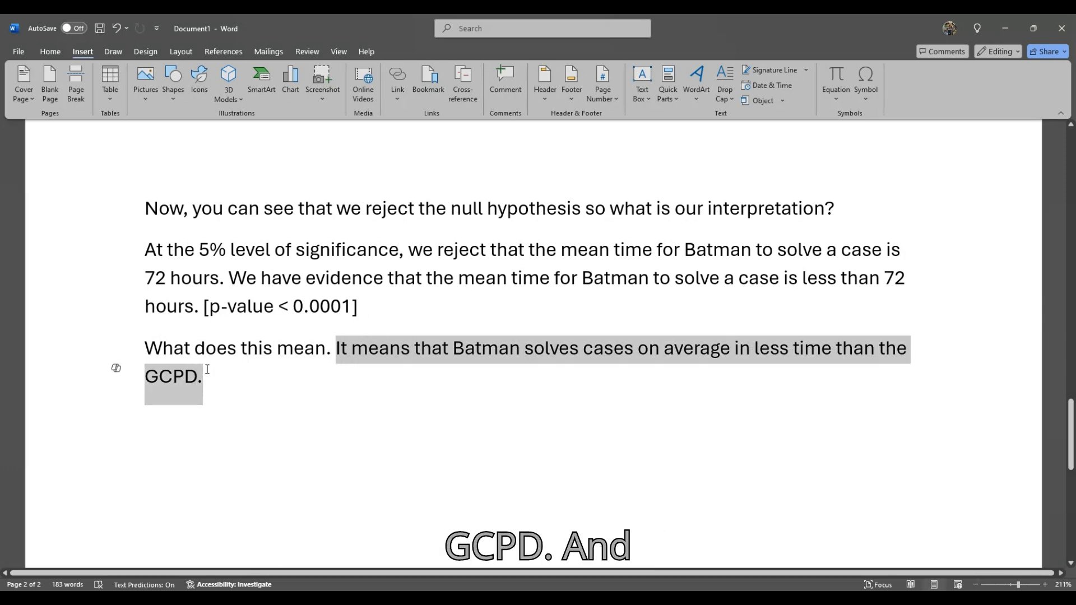
pyautogui.click(213, 377)
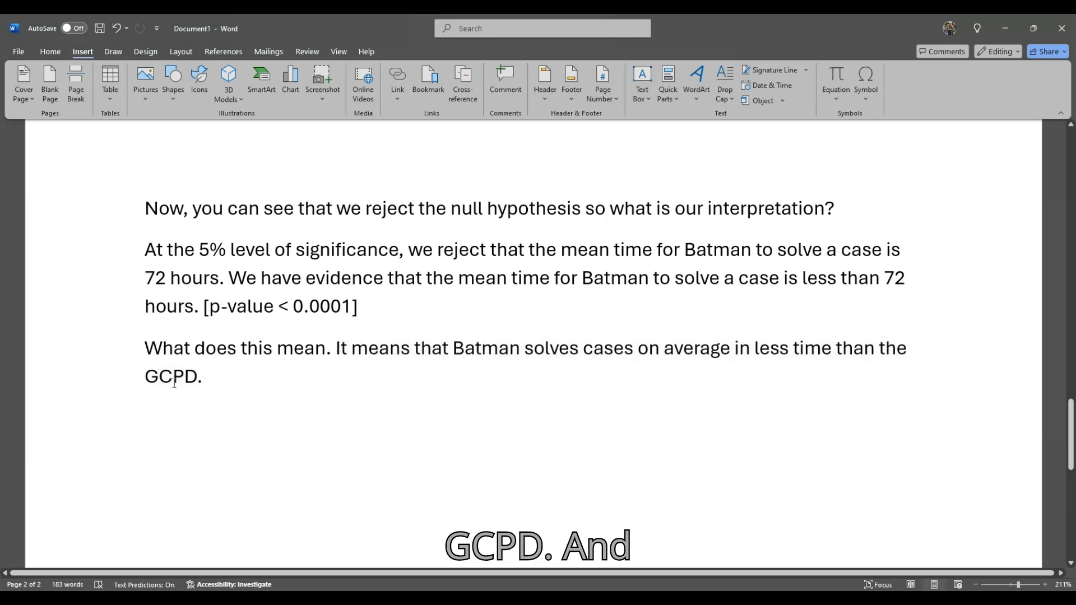